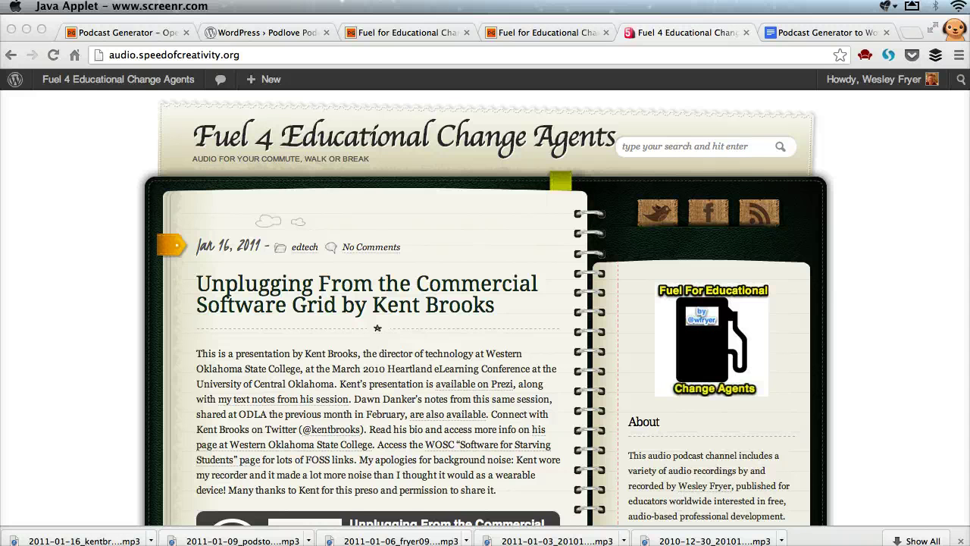
Step: Look over the Podcast Generator and Podlove plugin pages, then show the old audio.wfryer.me podcast site
{"action": "left_click", "coordinate": [136, 34]}
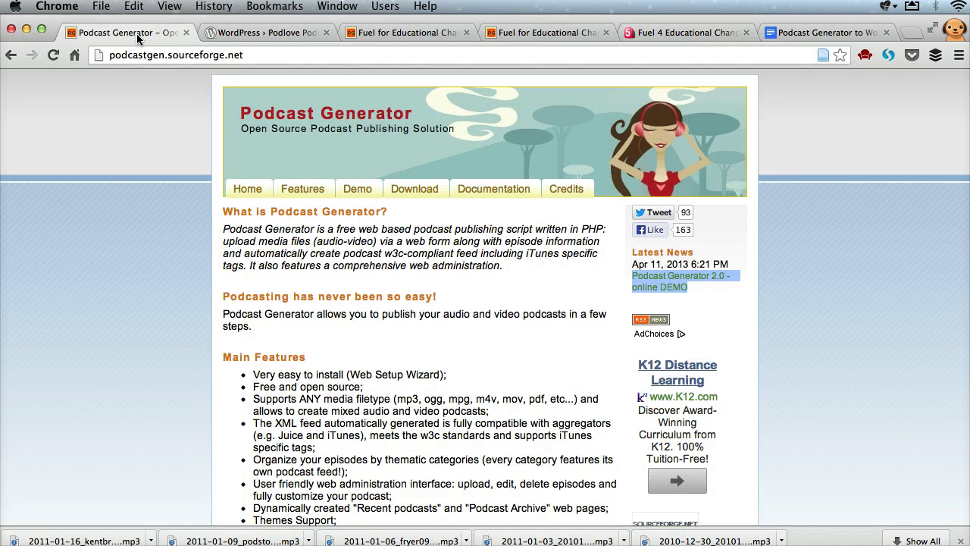
{"action": "left_click", "coordinate": [254, 35]}
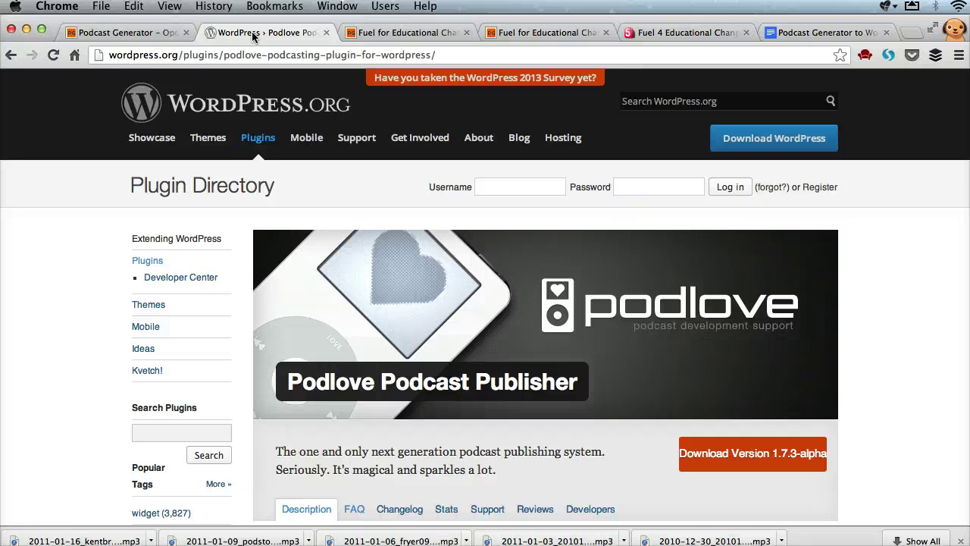
{"action": "left_click", "coordinate": [507, 29]}
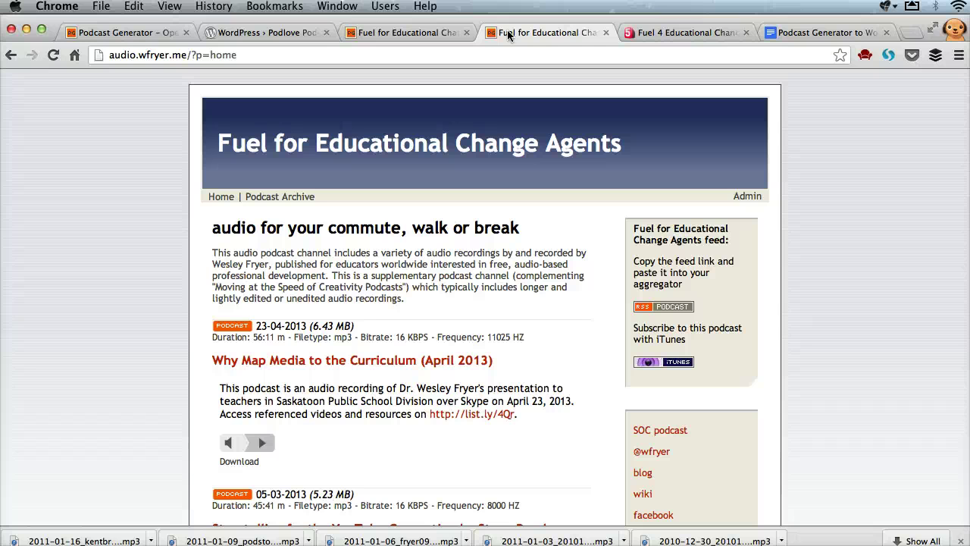
Step: Revisit the Podcast Generator project page, then return to the Podlove Podcast Publisher 1.7.3-alpha plugin page
{"action": "left_click", "coordinate": [142, 33]}
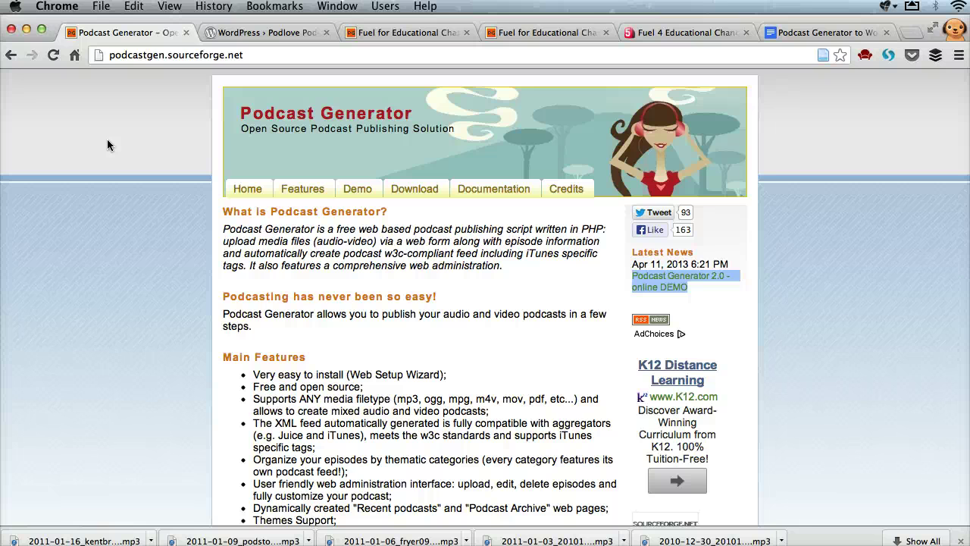
{"action": "left_click", "coordinate": [248, 34]}
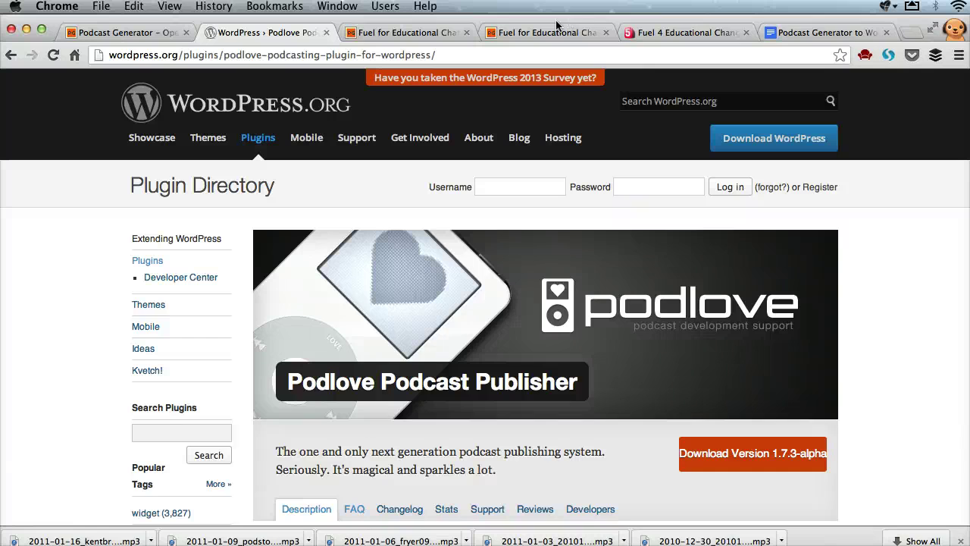
Step: Find Imagination Conversations as the next unmigrated episode in the Google Docs list, then return to the archive
{"action": "left_click", "coordinate": [788, 33]}
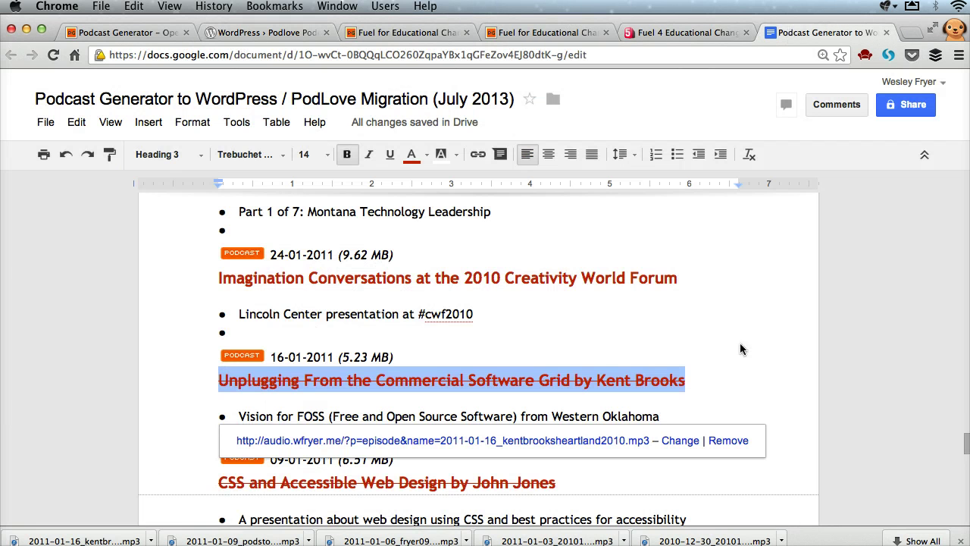
{"action": "scroll", "coordinate": [748, 393], "scroll_direction": "down", "scroll_amount": 12}
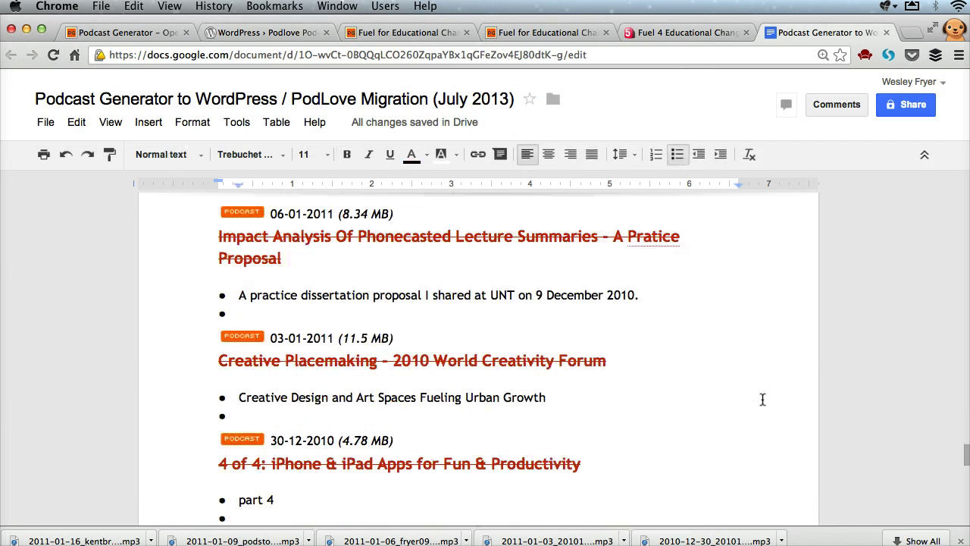
{"action": "scroll", "coordinate": [762, 399], "scroll_direction": "down", "scroll_amount": 15}
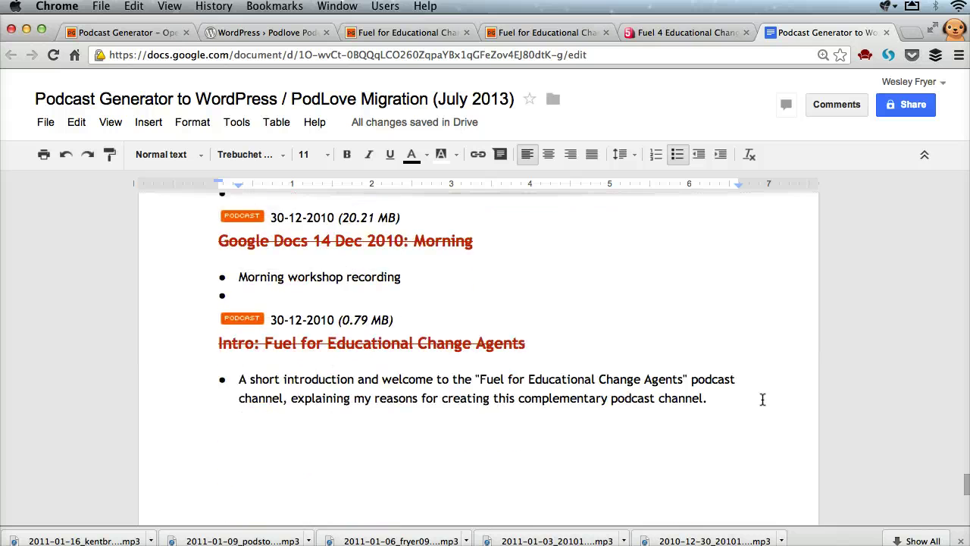
{"action": "scroll", "coordinate": [762, 400], "scroll_direction": "up", "scroll_amount": 15}
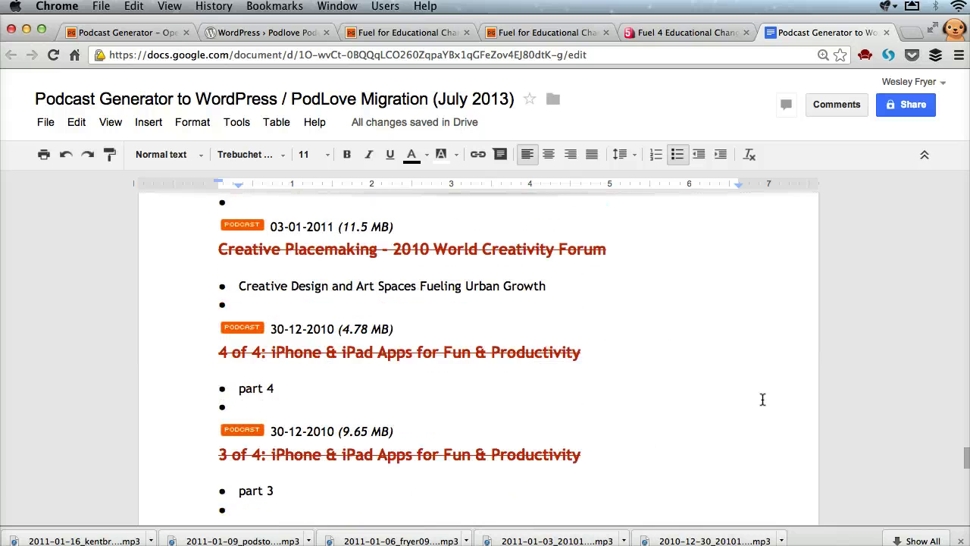
{"action": "scroll", "coordinate": [762, 399], "scroll_direction": "up", "scroll_amount": 10}
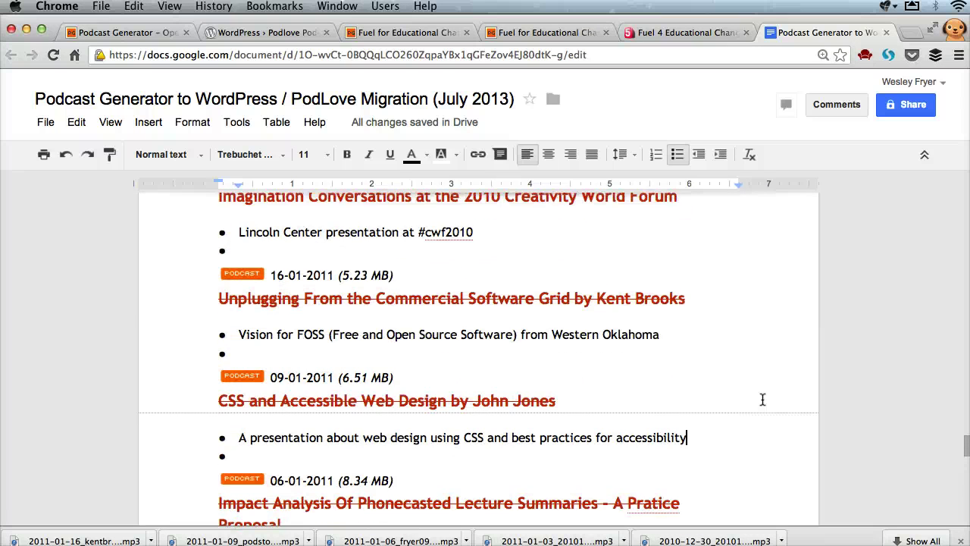
{"action": "scroll", "coordinate": [763, 399], "scroll_direction": "up", "scroll_amount": 1}
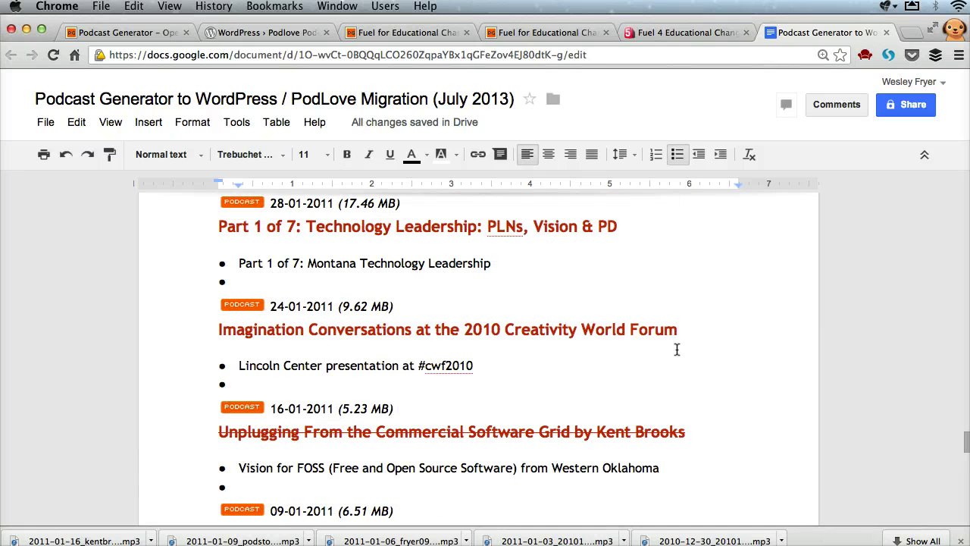
{"action": "left_click", "coordinate": [435, 33]}
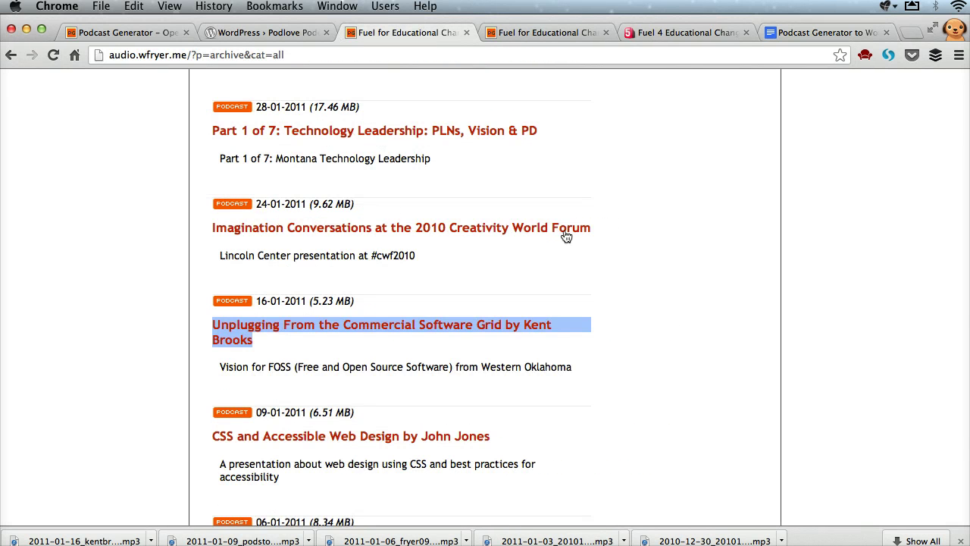
Step: Open the Imagination Conversations episode page in its own tab
{"action": "scroll", "coordinate": [569, 236], "scroll_direction": "up", "scroll_amount": 1}
{"action": "right_click", "coordinate": [529, 243]}
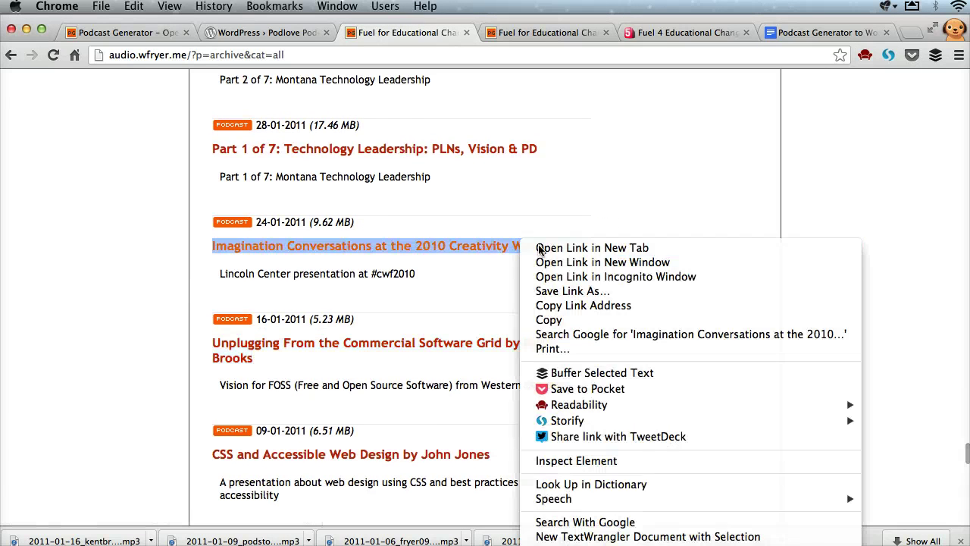
{"action": "left_click", "coordinate": [540, 248]}
{"action": "left_click", "coordinate": [487, 30]}
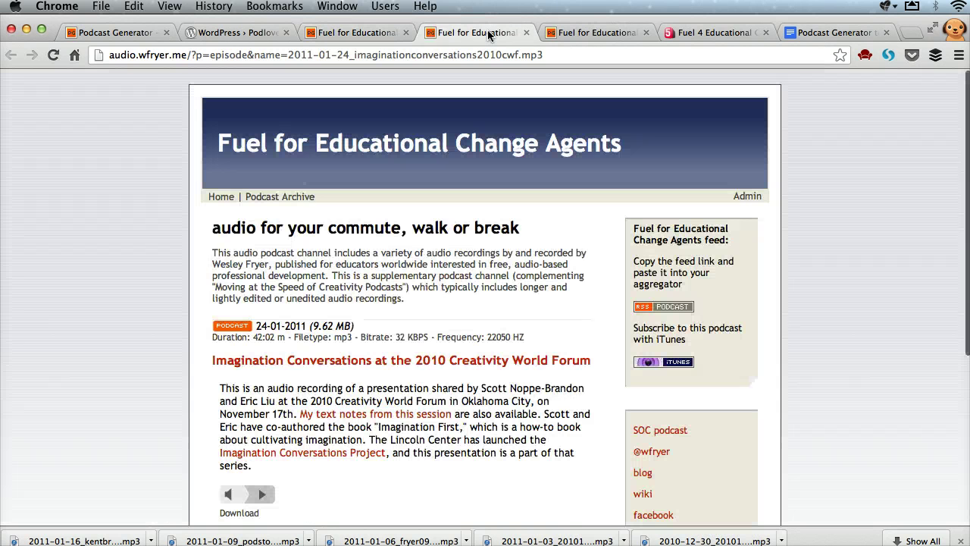
{"action": "scroll", "coordinate": [498, 238], "scroll_direction": "down", "scroll_amount": 2}
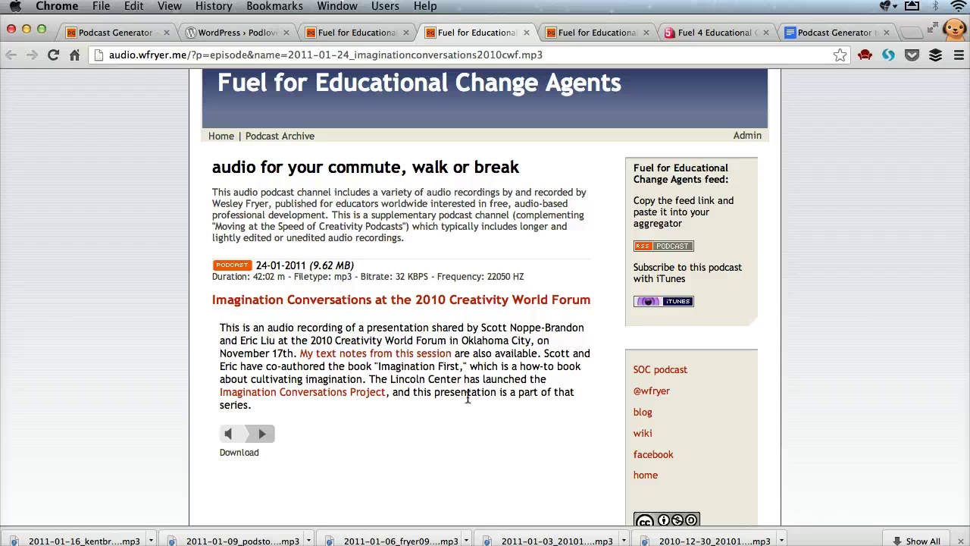
Step: Download 2011-01-24_imaginationconversations2010cwf.mp3 after correcting the download link's host to wfryer.me
{"action": "right_click", "coordinate": [250, 453]}
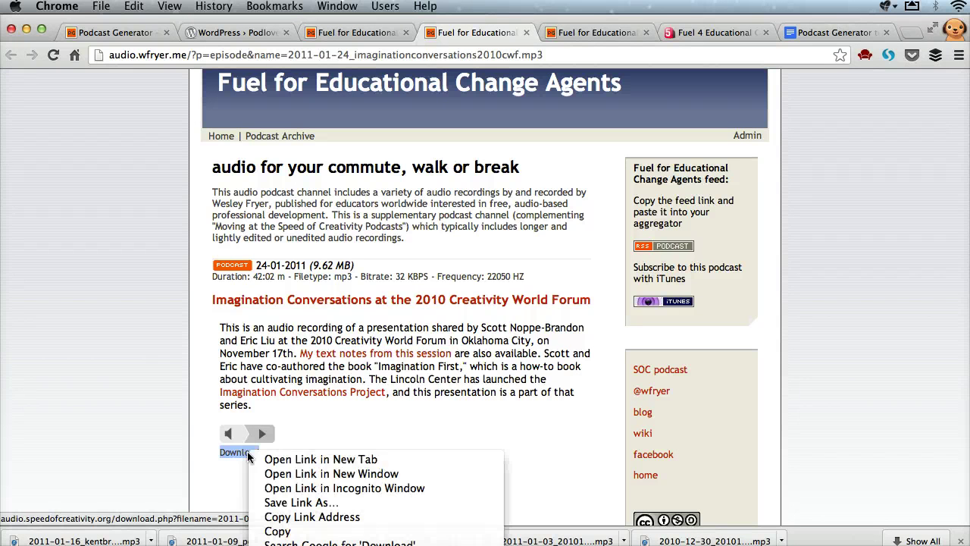
{"action": "left_click", "coordinate": [276, 459]}
{"action": "left_click", "coordinate": [528, 32]}
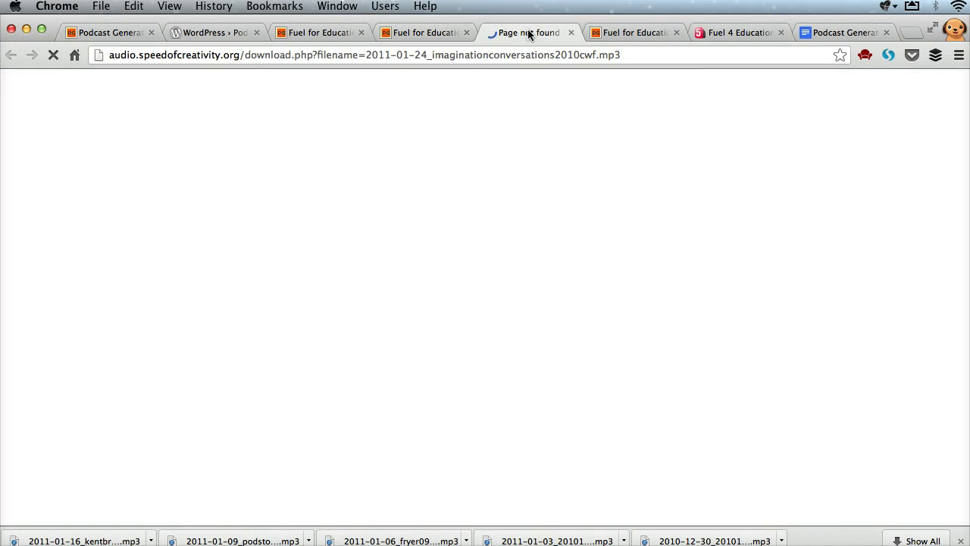
{"action": "double_click", "coordinate": [178, 54]}
{"action": "left_click_drag", "start_coordinate": [178, 54], "coordinate": [224, 55]}
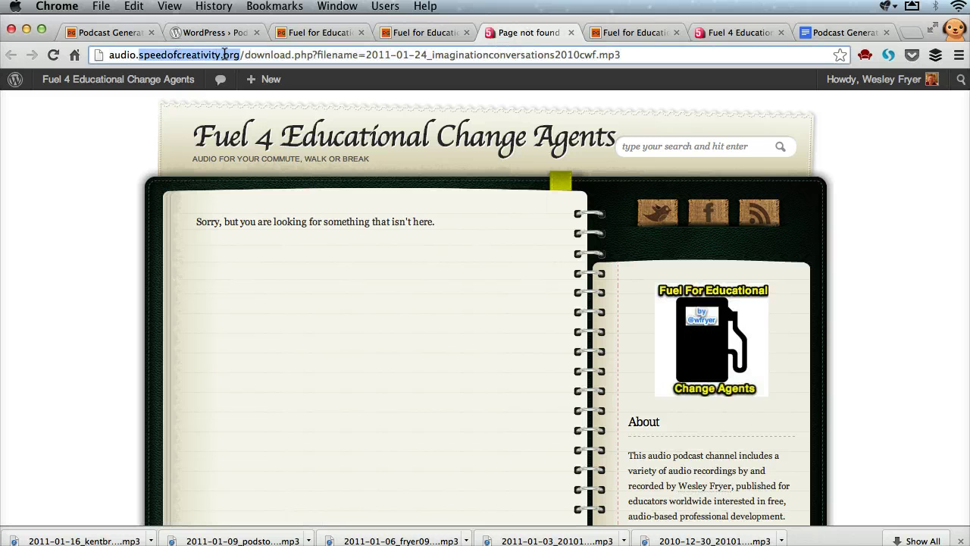
{"action": "type", "text": "wfryer.me"}
{"action": "key", "text": "Return"}
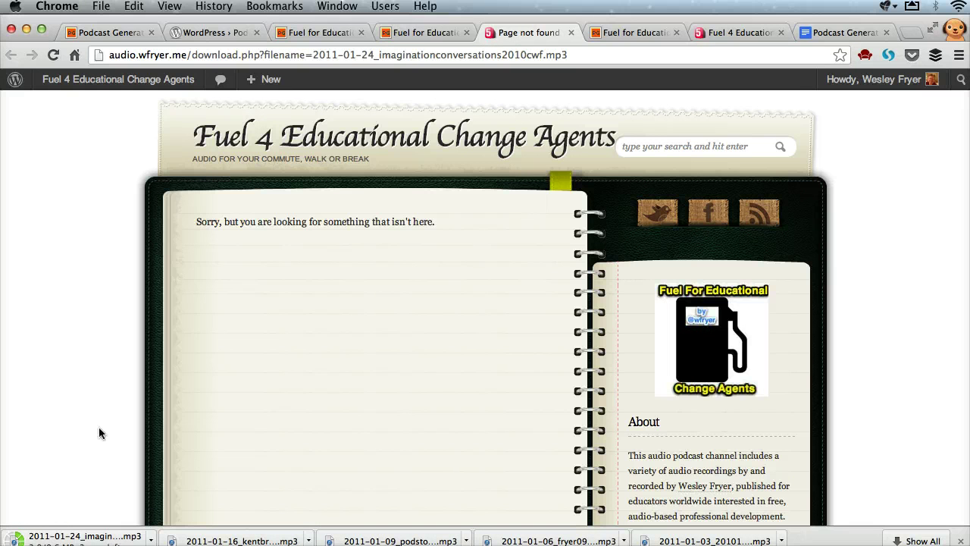
Step: Copy the heading 'Imagination Conversations at the 2010 Creativity World Forum' and go to the audio.speedofcreativity.org site
{"action": "left_click", "coordinate": [431, 34]}
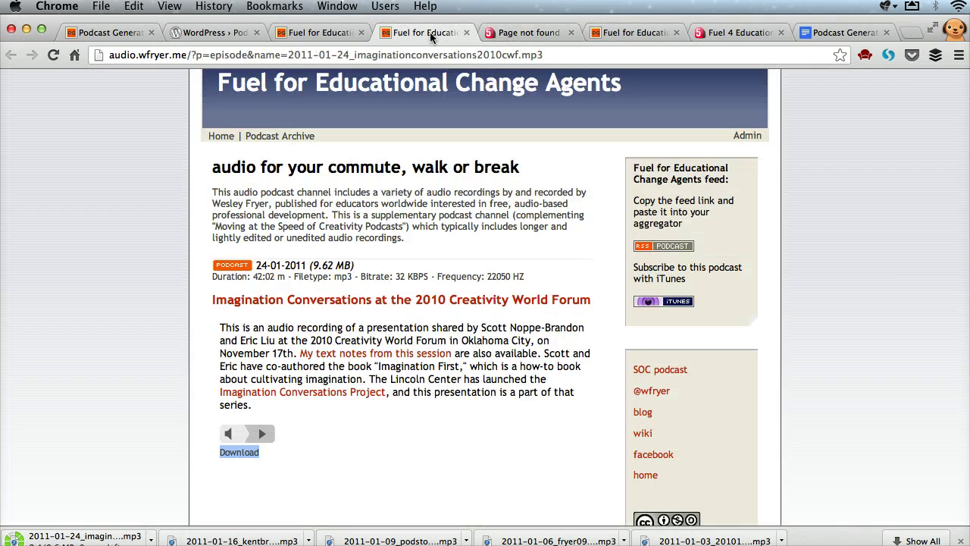
{"action": "left_click_drag", "start_coordinate": [595, 303], "coordinate": [283, 295]}
{"action": "left_click", "coordinate": [203, 296]}
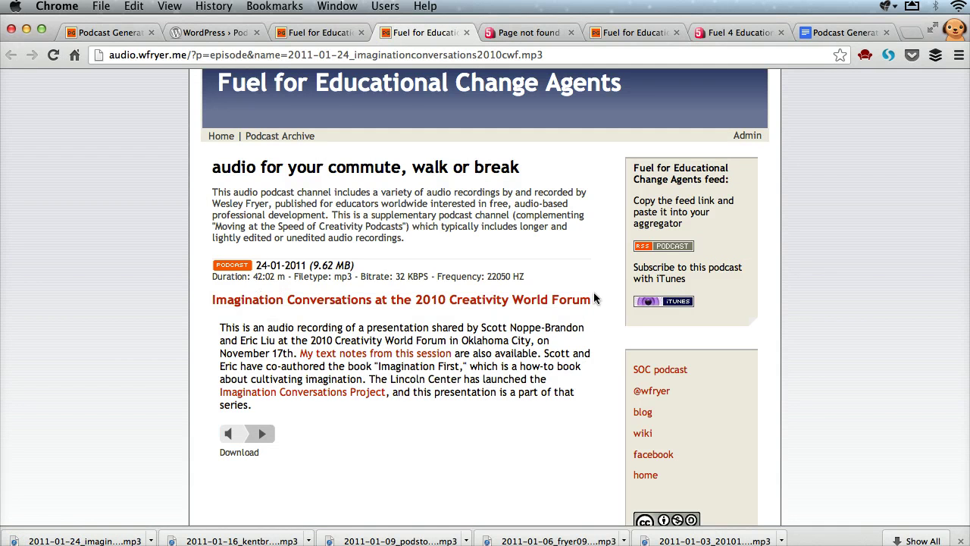
{"action": "left_click_drag", "start_coordinate": [599, 301], "coordinate": [523, 301]}
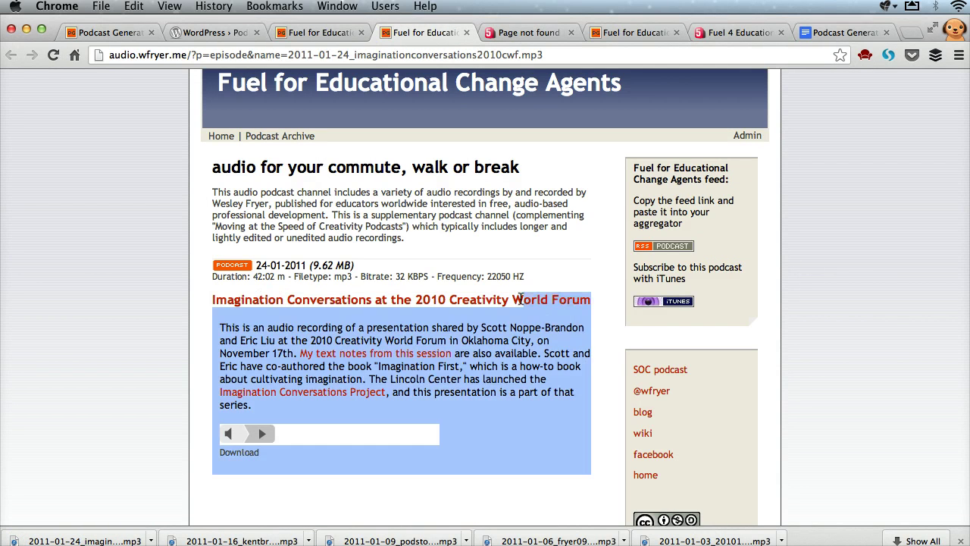
{"action": "left_click", "coordinate": [191, 303]}
{"action": "left_click_drag", "start_coordinate": [211, 301], "coordinate": [345, 296]}
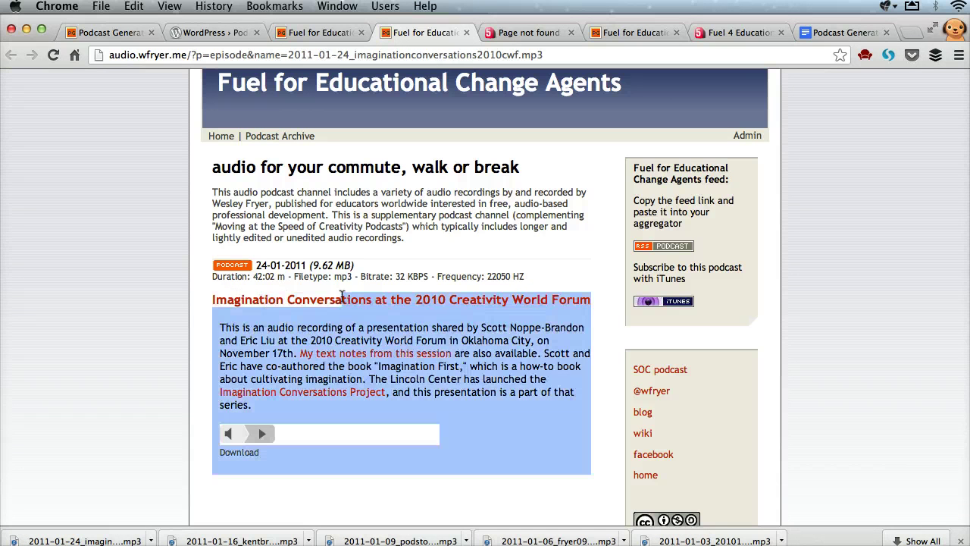
{"action": "left_click", "coordinate": [562, 326]}
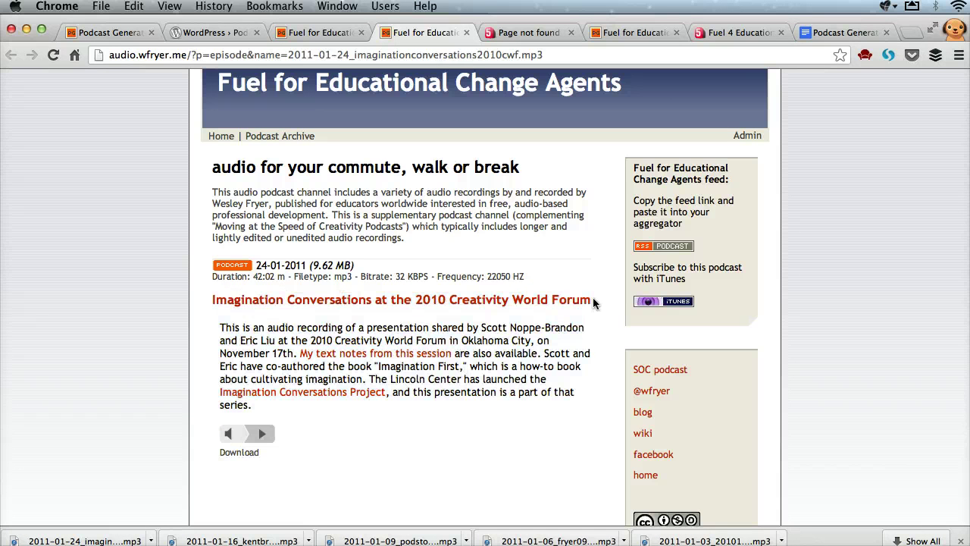
{"action": "left_click_drag", "start_coordinate": [593, 302], "coordinate": [528, 301]}
{"action": "left_click", "coordinate": [212, 303]}
{"action": "triple_click", "coordinate": [216, 300]}
{"action": "left_click", "coordinate": [253, 326]}
{"action": "left_click_drag", "start_coordinate": [588, 300], "coordinate": [213, 300]}
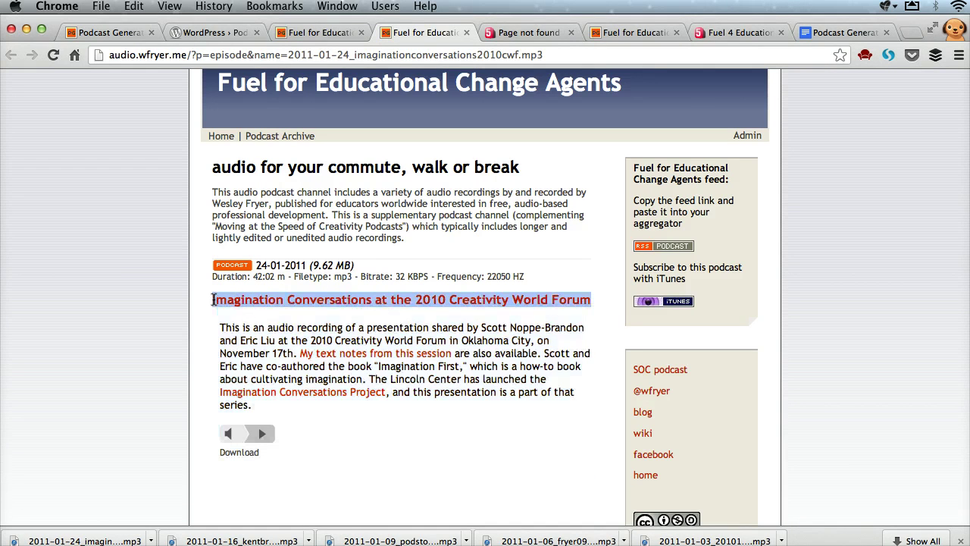
{"action": "key", "text": "super+c"}
{"action": "left_click", "coordinate": [629, 33]}
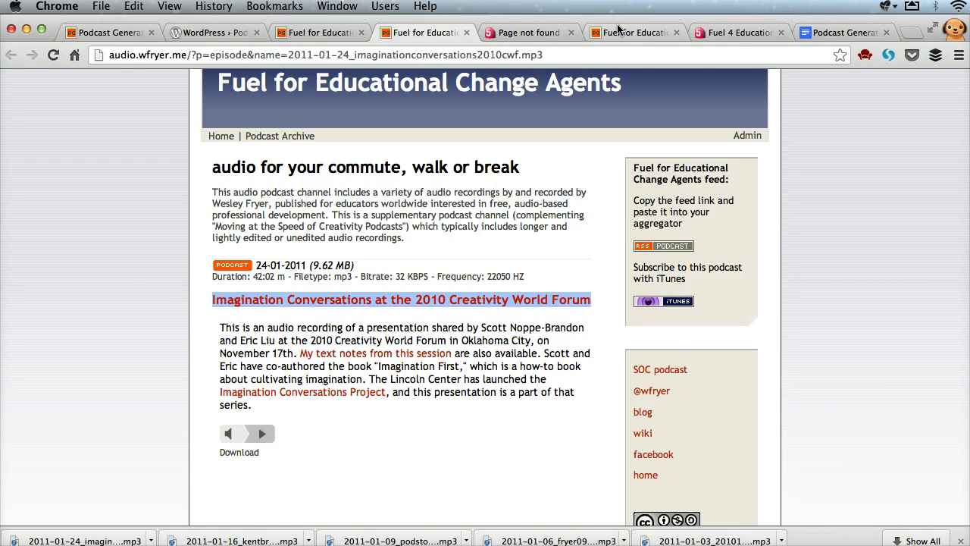
{"action": "left_click", "coordinate": [716, 33]}
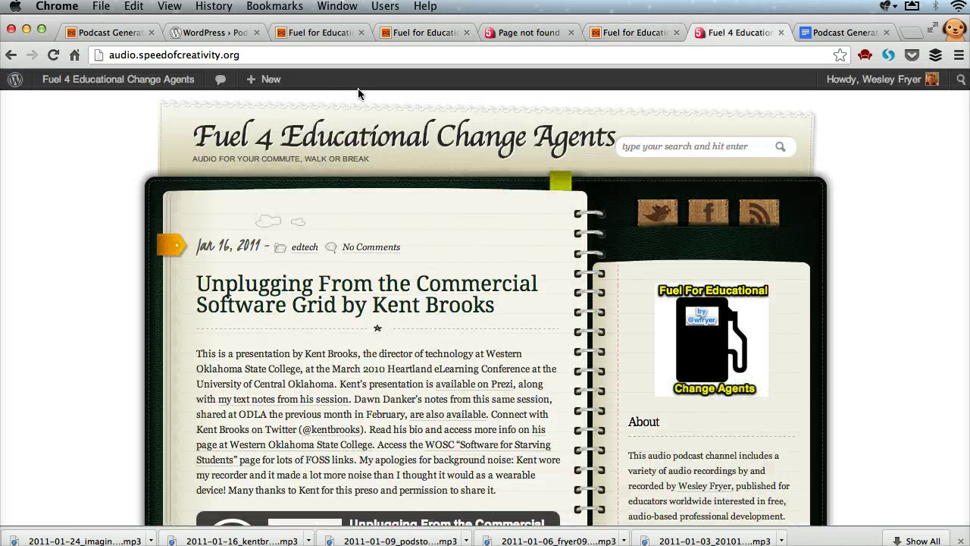
Step: Start a new episode titled 'Imagination Conversations at the 2010 Creativity World Forum', with the same subtitle
{"action": "mouse_move", "coordinate": [257, 79]}
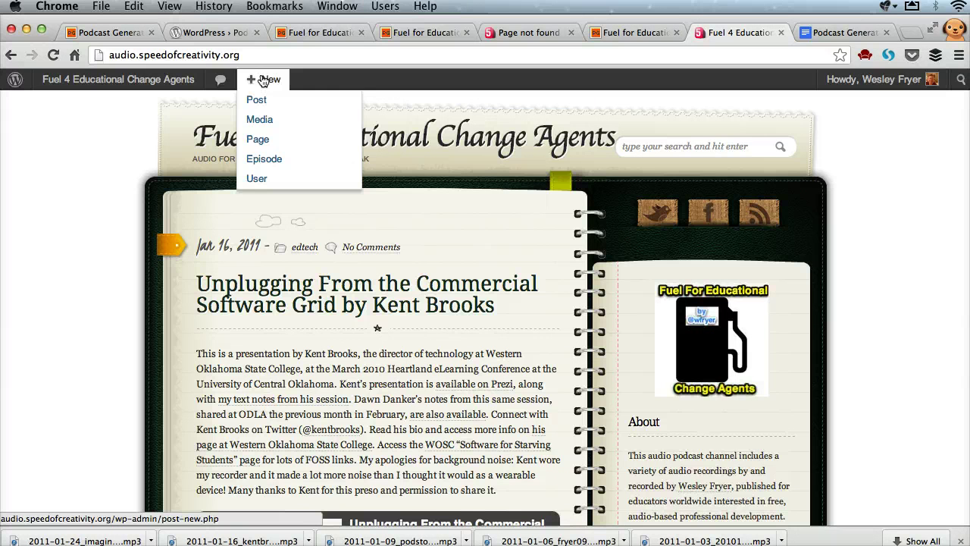
{"action": "left_click", "coordinate": [272, 164]}
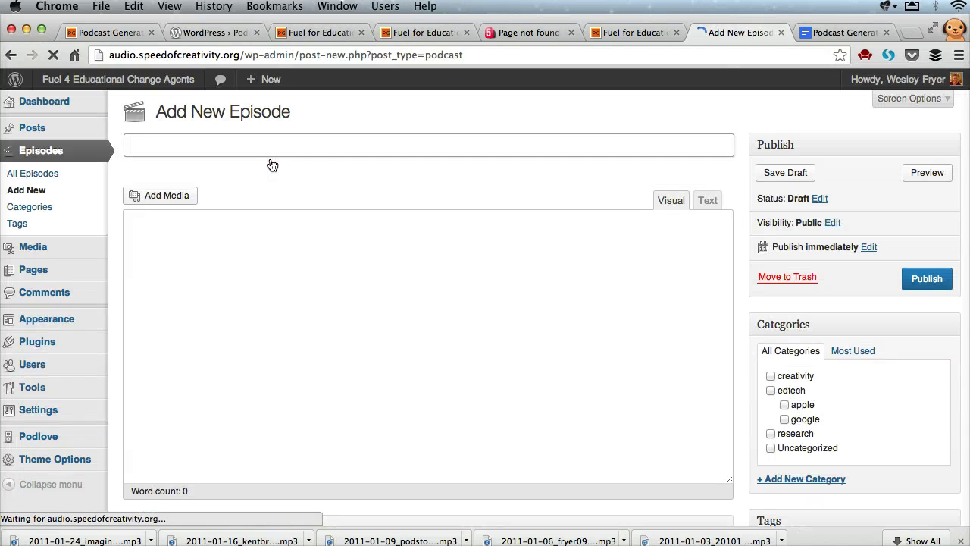
{"action": "key", "text": "super+v"}
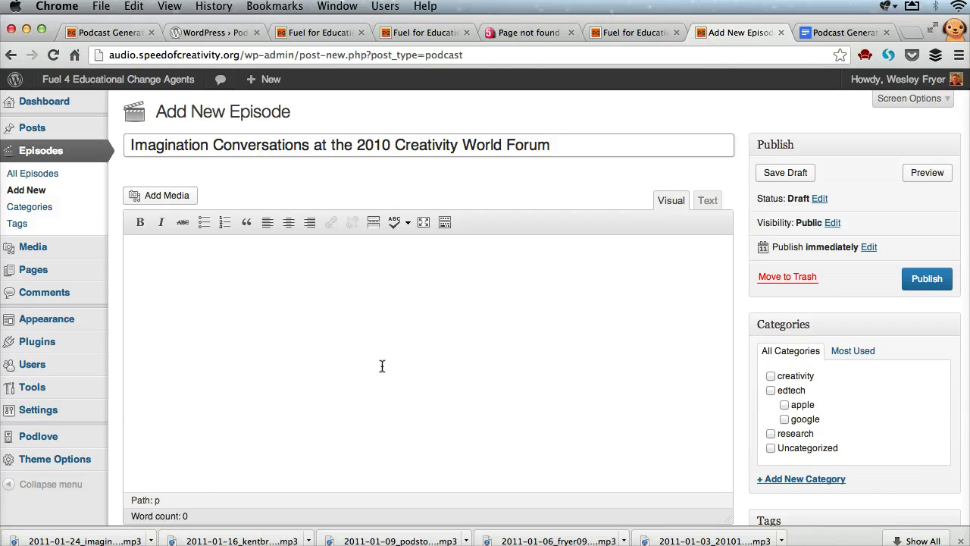
{"action": "scroll", "coordinate": [382, 367], "scroll_direction": "down", "scroll_amount": 5}
{"action": "left_click", "coordinate": [227, 312]}
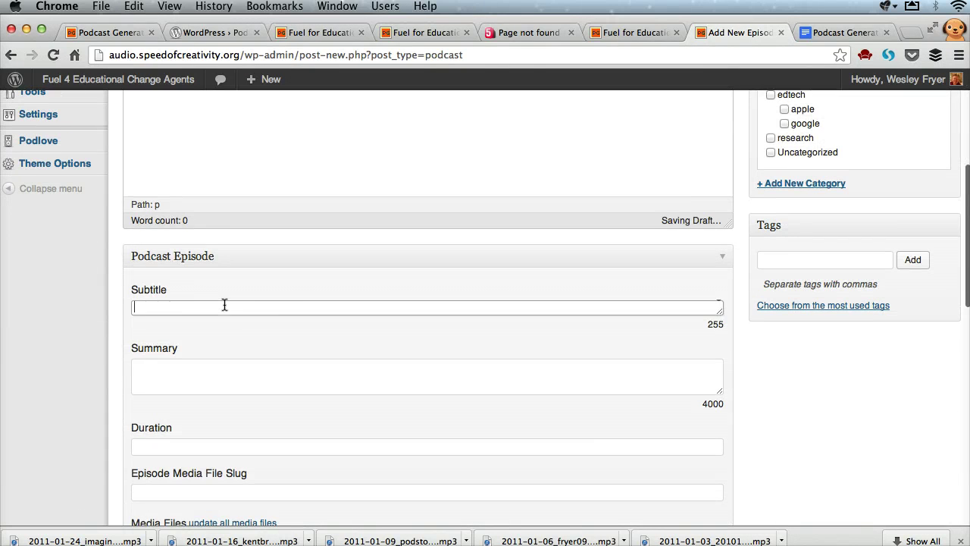
{"action": "key", "text": "super+v"}
Step: Copy the old episode's description into the new episode's body
{"action": "left_click", "coordinate": [434, 33]}
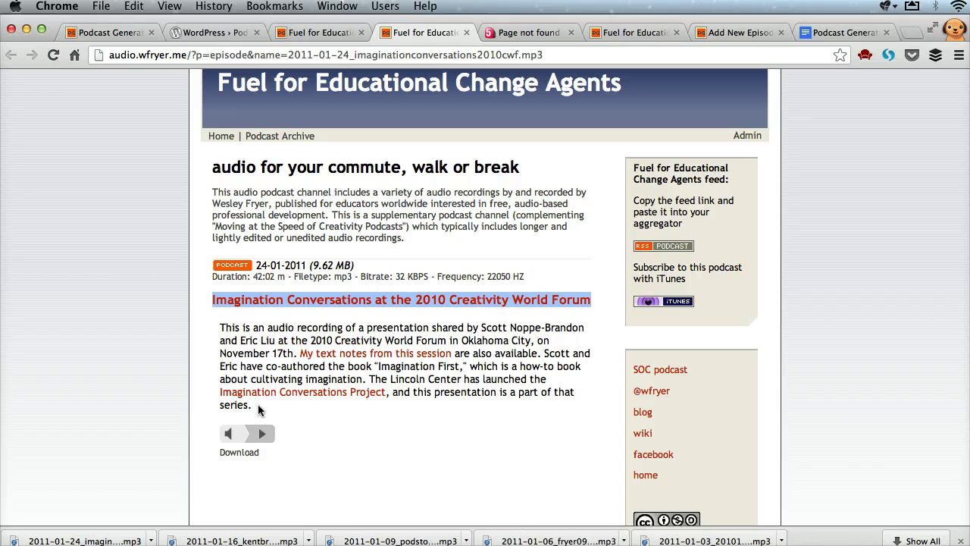
{"action": "left_click_drag", "start_coordinate": [261, 409], "coordinate": [220, 328]}
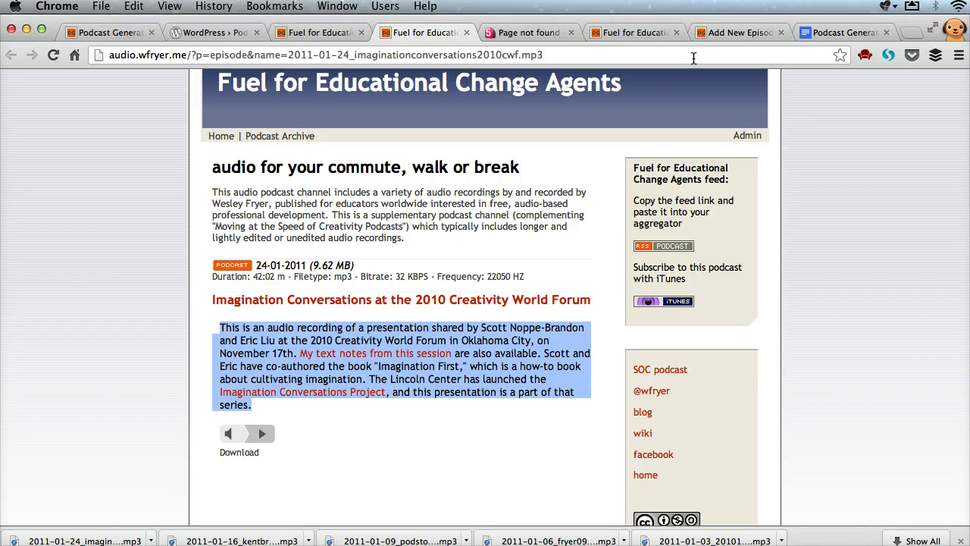
{"action": "left_click", "coordinate": [714, 38]}
{"action": "scroll", "coordinate": [664, 95], "scroll_direction": "up", "scroll_amount": 10}
{"action": "left_click", "coordinate": [232, 271]}
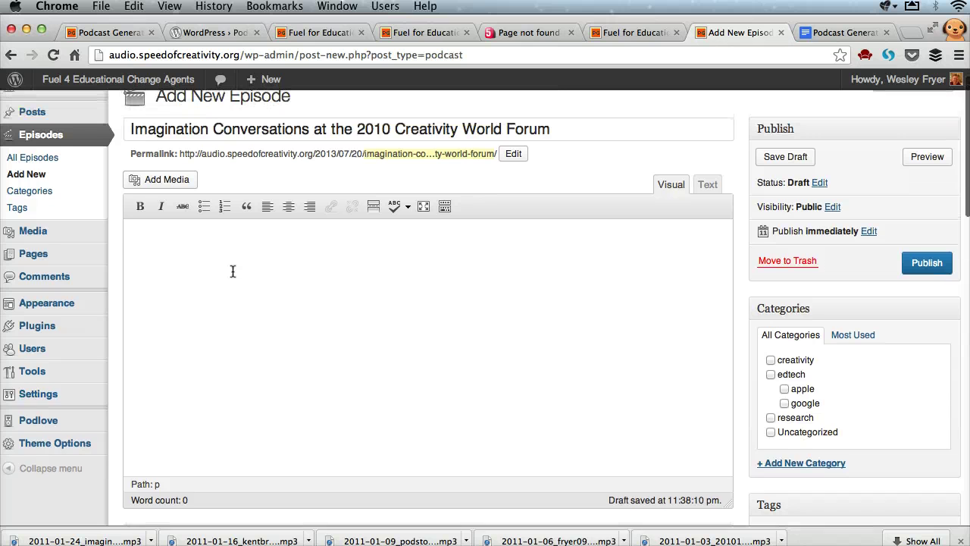
{"action": "key", "text": "ctrl+v"}
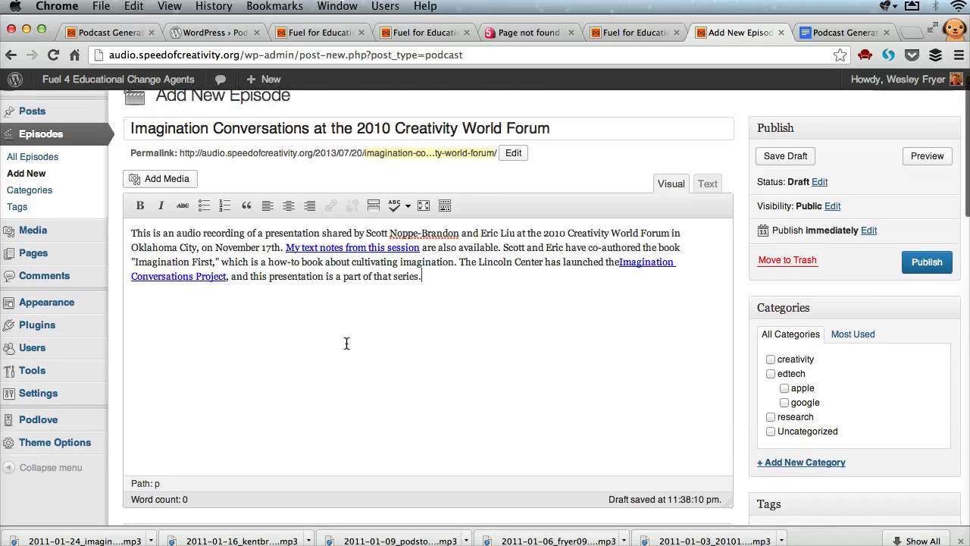
Step: Paste the same description into the episode's Summary field
{"action": "scroll", "coordinate": [346, 343], "scroll_direction": "down", "scroll_amount": 2}
{"action": "scroll", "coordinate": [346, 343], "scroll_direction": "down", "scroll_amount": 5}
{"action": "left_click", "coordinate": [227, 340]}
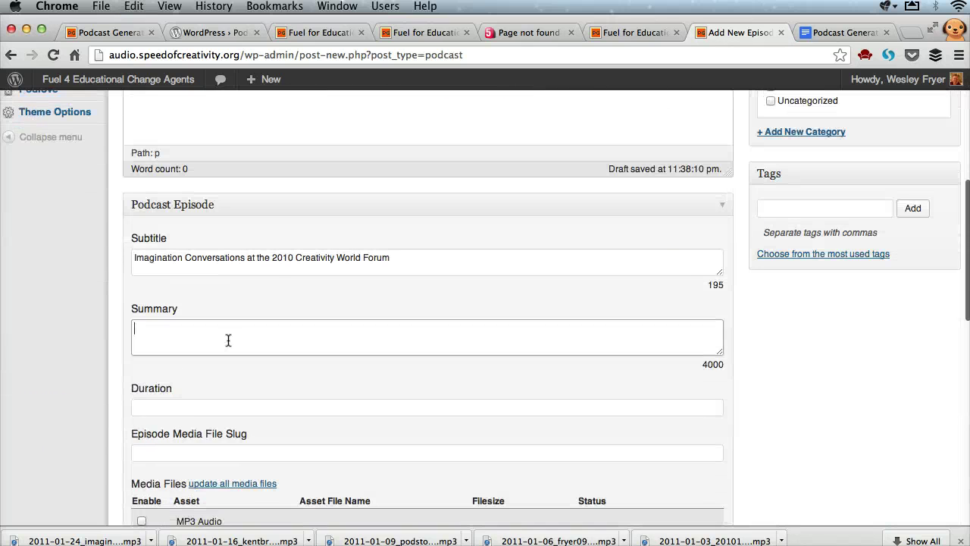
{"action": "key", "text": "ctrl+v"}
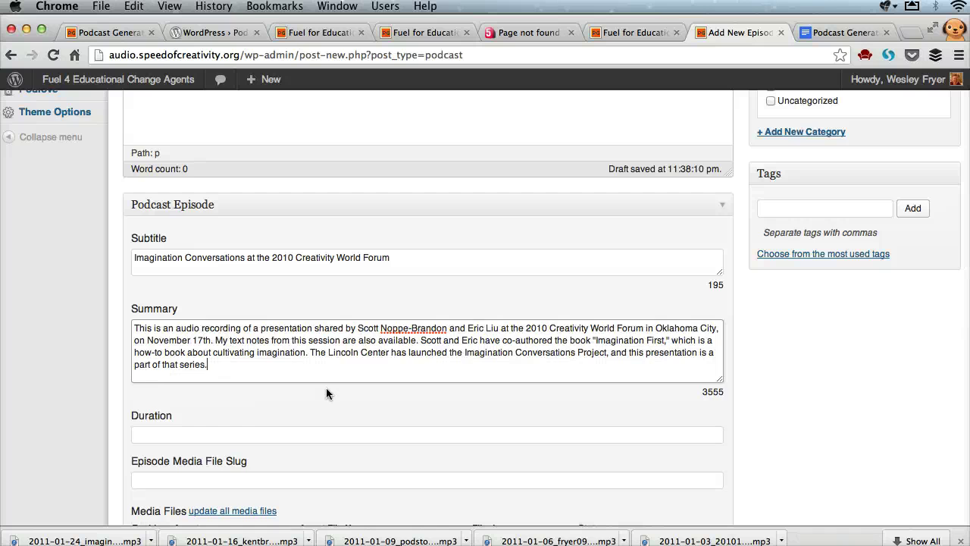
{"action": "scroll", "coordinate": [326, 388], "scroll_direction": "up", "scroll_amount": 6}
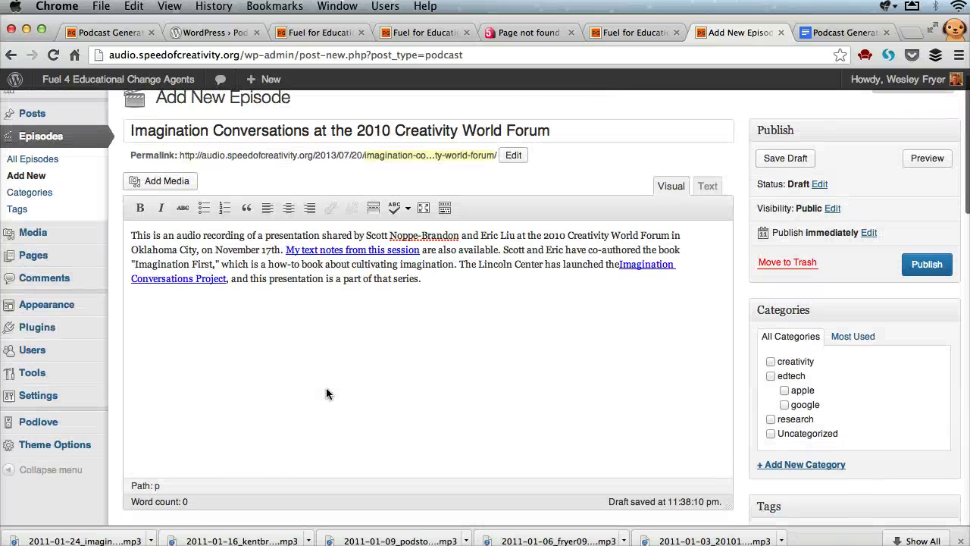
{"action": "mouse_move", "coordinate": [2, 121]}
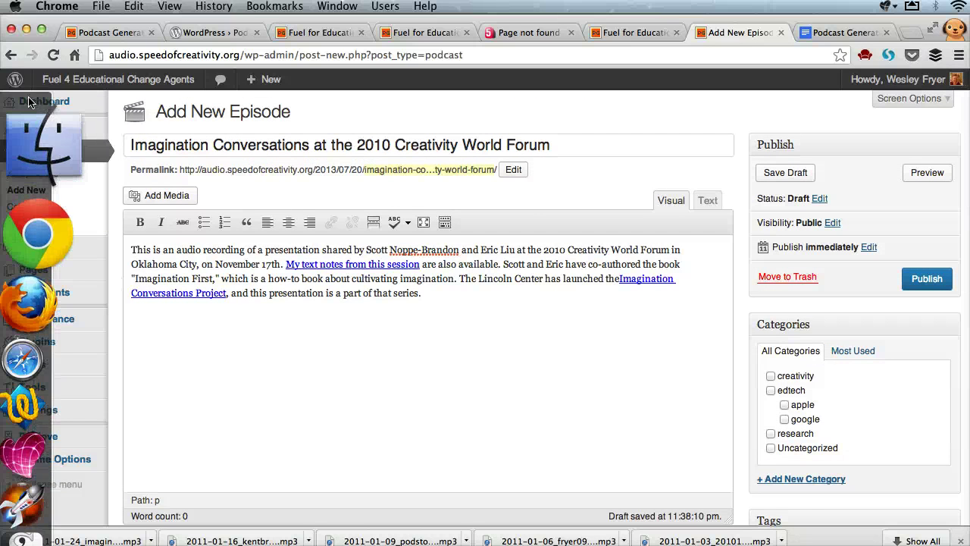
{"action": "left_click", "coordinate": [49, 114]}
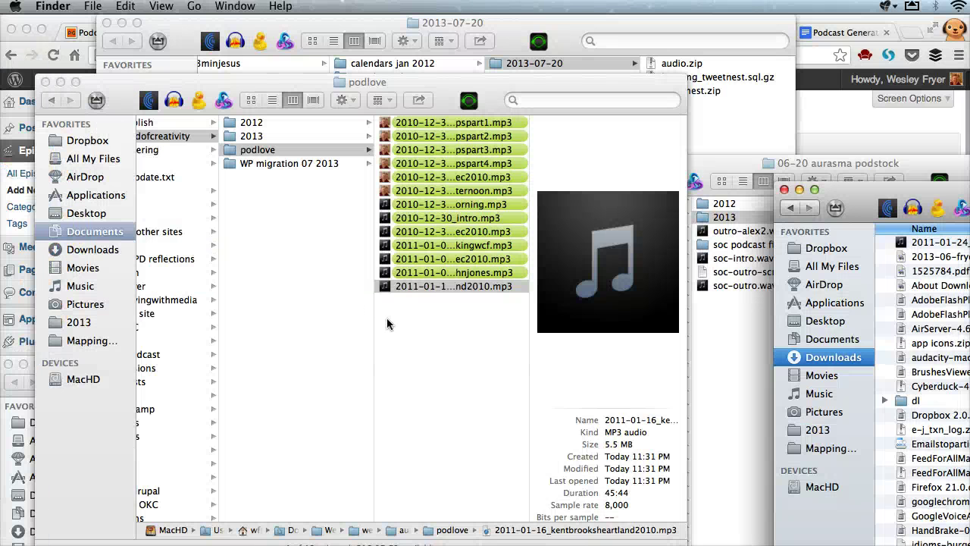
{"action": "left_click", "coordinate": [432, 287]}
{"action": "right_click", "coordinate": [432, 290]}
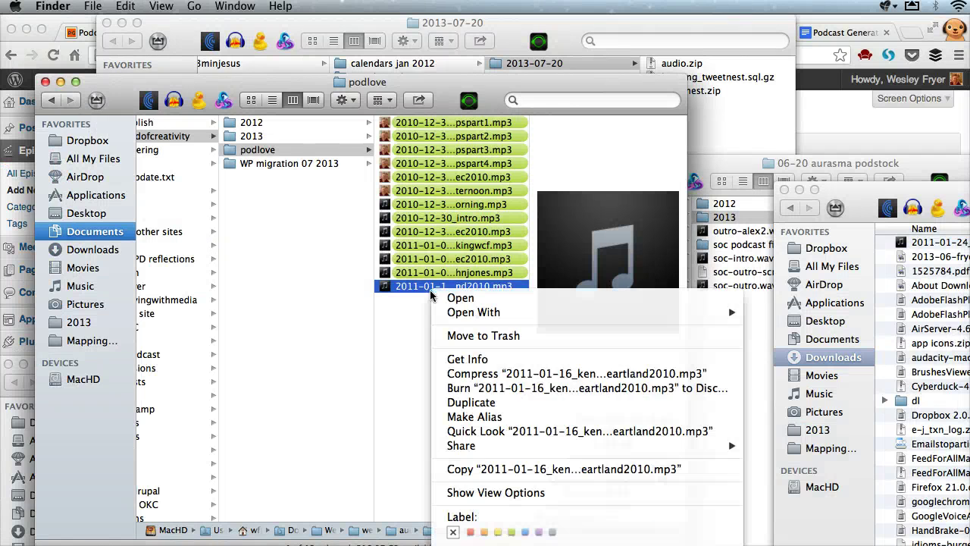
{"action": "left_click", "coordinate": [512, 532]}
Step: Move 2011-01-24_imaginationconversations2010cwf.mp3 from Downloads into the podlove folder
{"action": "left_click", "coordinate": [885, 190]}
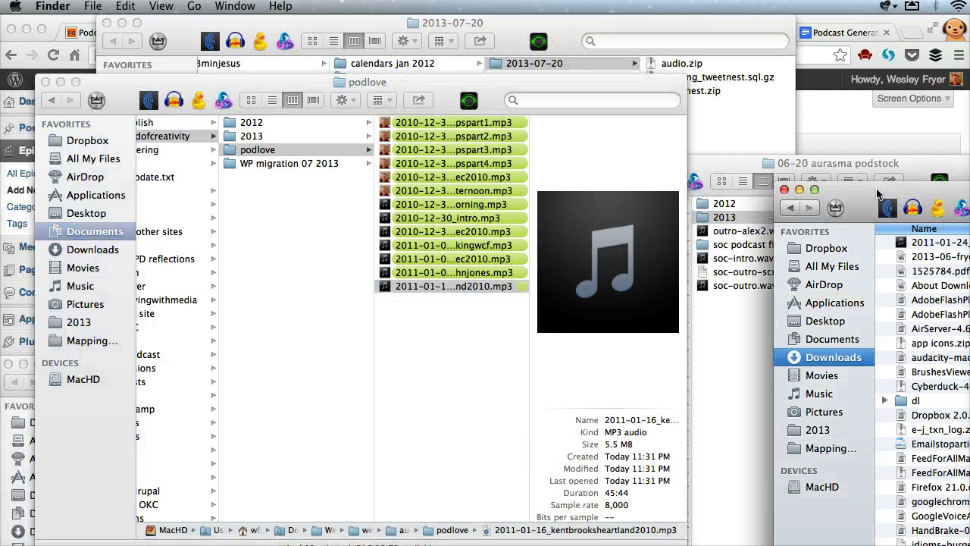
{"action": "left_click", "coordinate": [932, 244]}
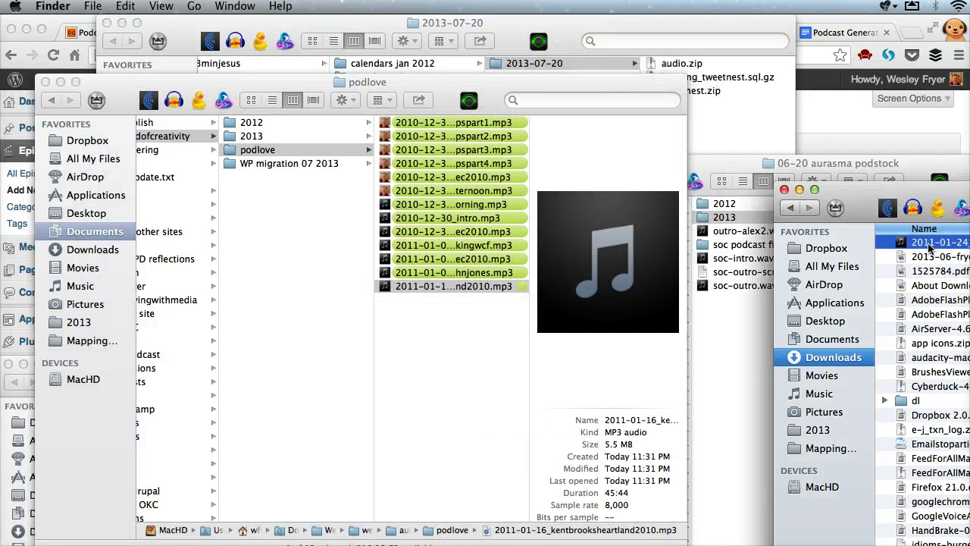
{"action": "left_click_drag", "start_coordinate": [930, 246], "coordinate": [445, 330]}
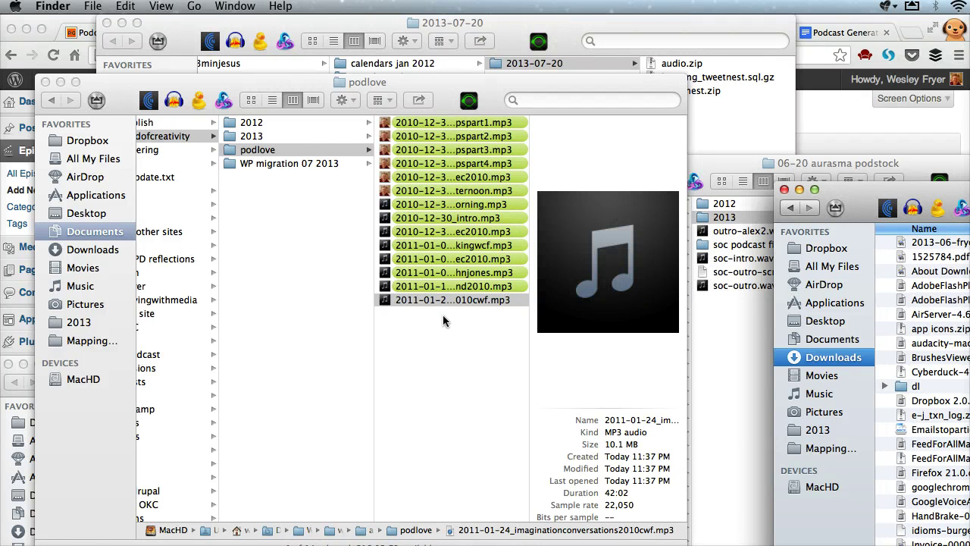
{"action": "key", "text": "super+Tab"}
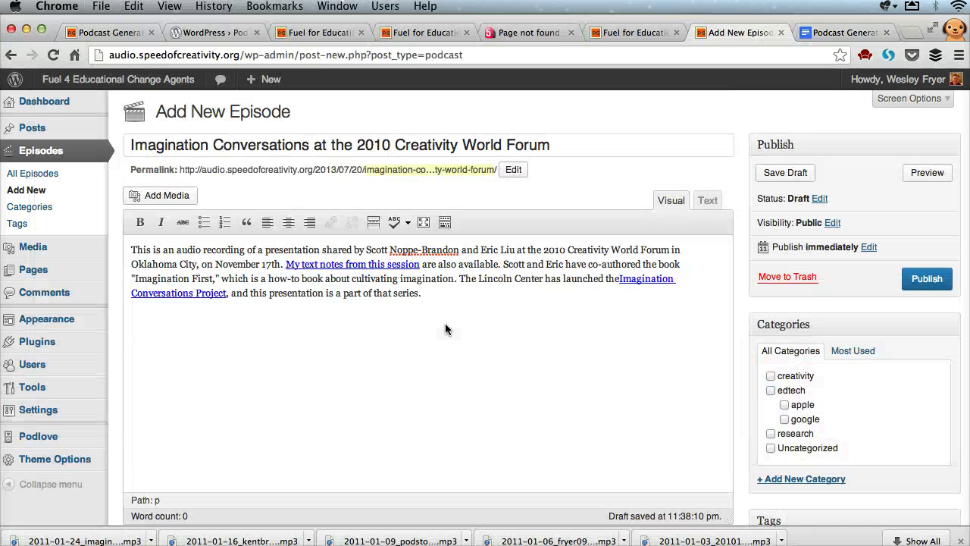
Step: Upload 2011-01-24_imaginationconversations2010cwf.mp3 from podlove via Add Media and select its attachment title
{"action": "left_click", "coordinate": [176, 191]}
{"action": "left_click", "coordinate": [205, 139]}
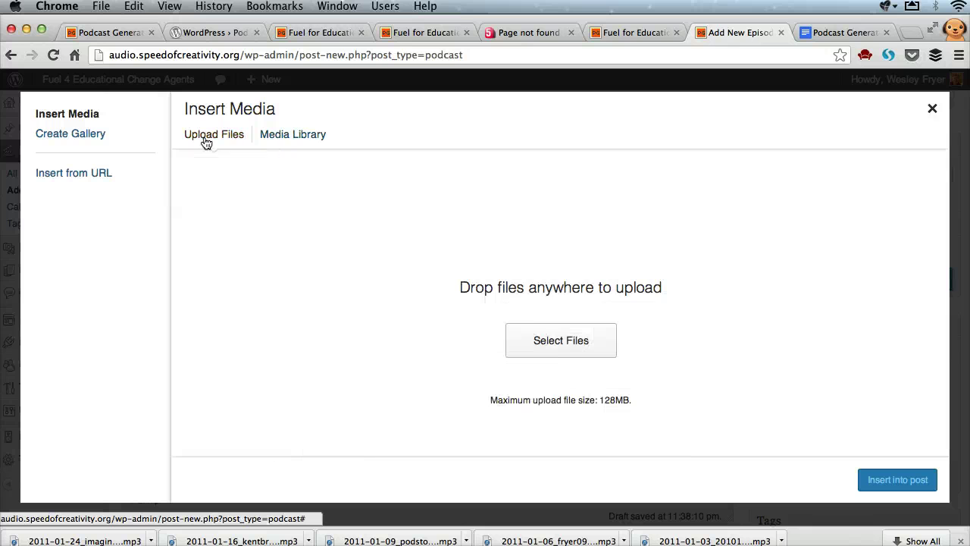
{"action": "left_click", "coordinate": [552, 345]}
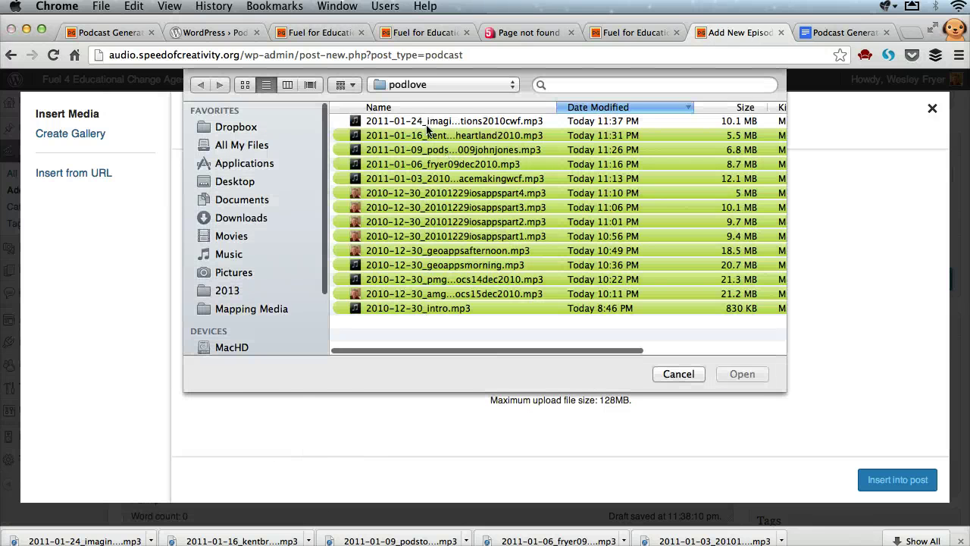
{"action": "left_click", "coordinate": [423, 124]}
{"action": "left_click", "coordinate": [740, 373]}
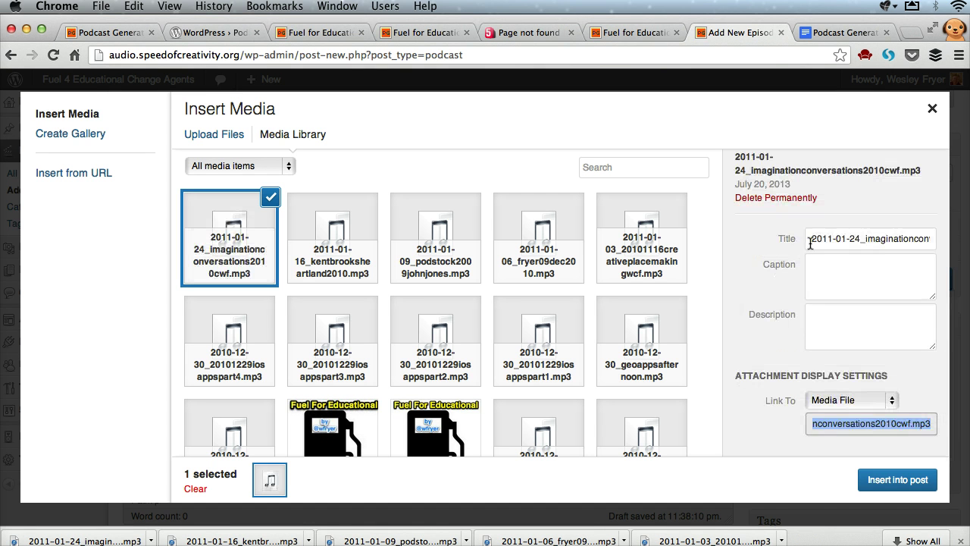
{"action": "triple_click", "coordinate": [820, 241]}
{"action": "key", "text": "super+c"}
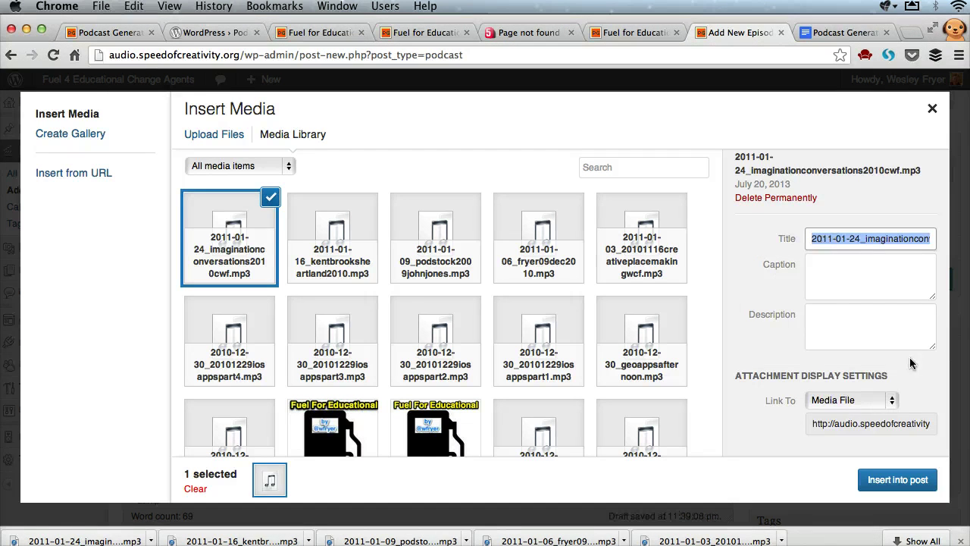
{"action": "left_click", "coordinate": [934, 111]}
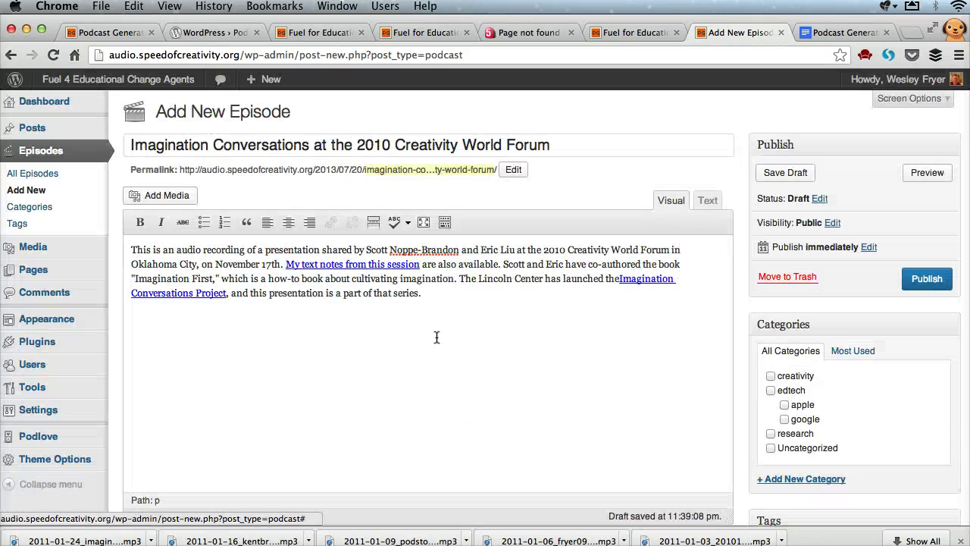
Step: Paste the MP3 file name into the Episode Media File Slug field so the file is detected
{"action": "scroll", "coordinate": [436, 336], "scroll_direction": "down", "scroll_amount": 10}
{"action": "scroll", "coordinate": [392, 336], "scroll_direction": "down", "scroll_amount": 3}
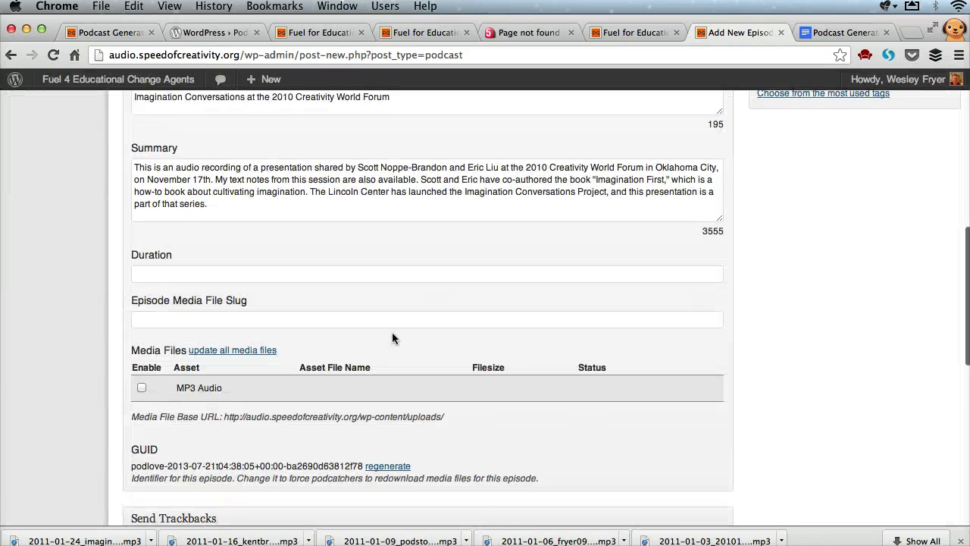
{"action": "scroll", "coordinate": [291, 328], "scroll_direction": "down", "scroll_amount": 1}
{"action": "left_click", "coordinate": [220, 290]}
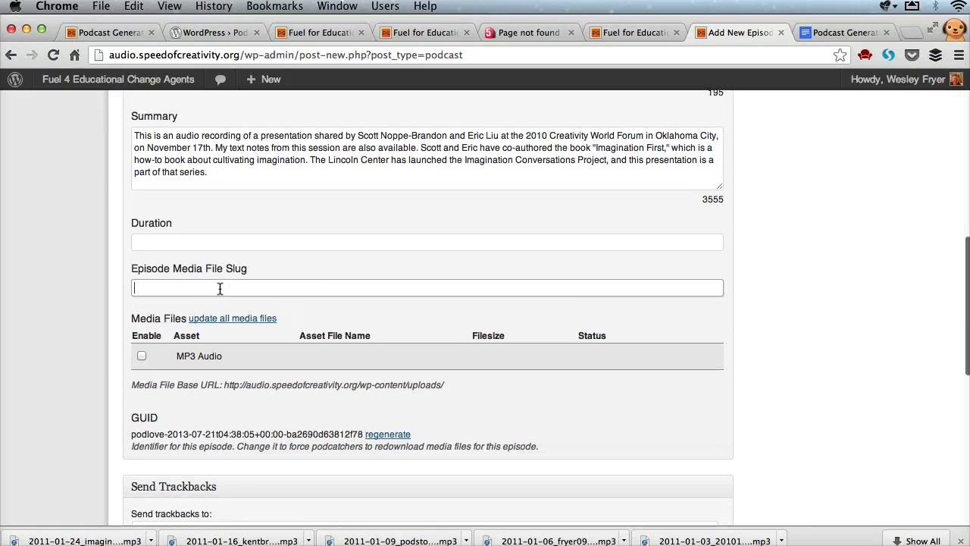
{"action": "key", "text": "super+v"}
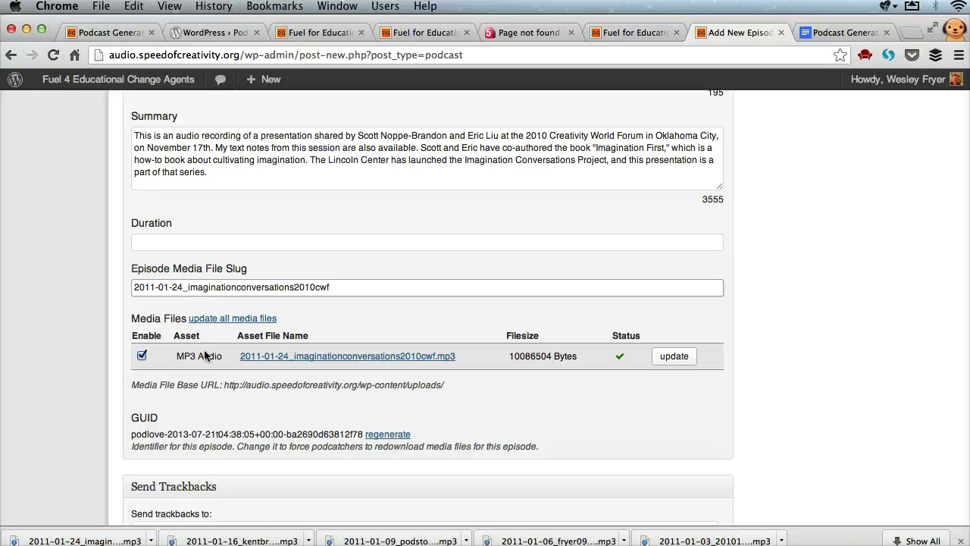
{"action": "scroll", "coordinate": [409, 308], "scroll_direction": "up", "scroll_amount": 3}
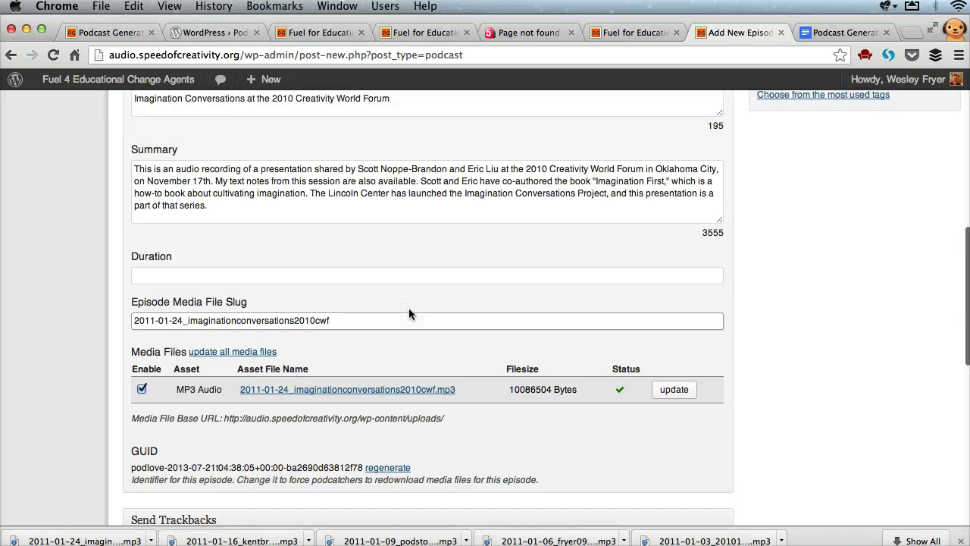
Step: Set the episode duration to 42:02 after checking the audio length in Finder
{"action": "key", "text": "super+Tab"}
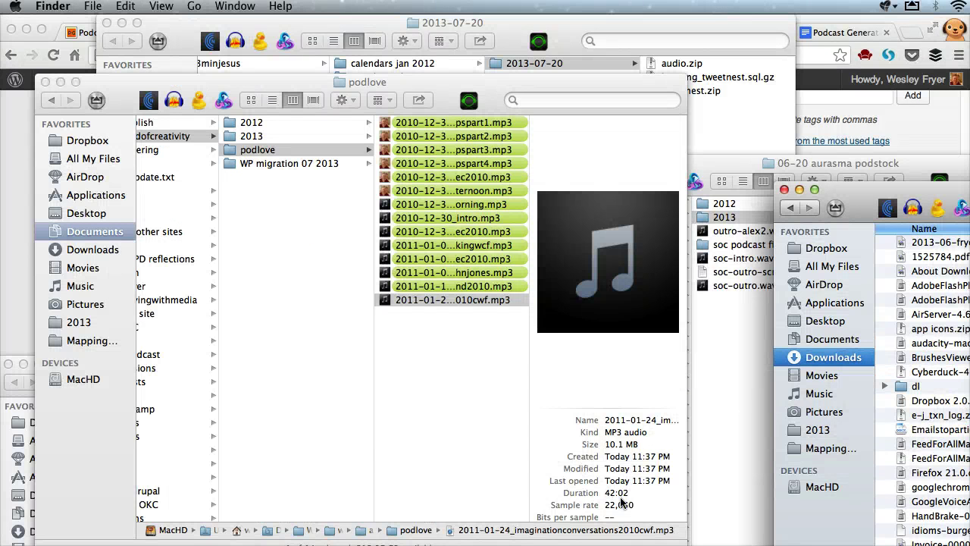
{"action": "key", "text": "super+Tab"}
{"action": "left_click", "coordinate": [240, 322]}
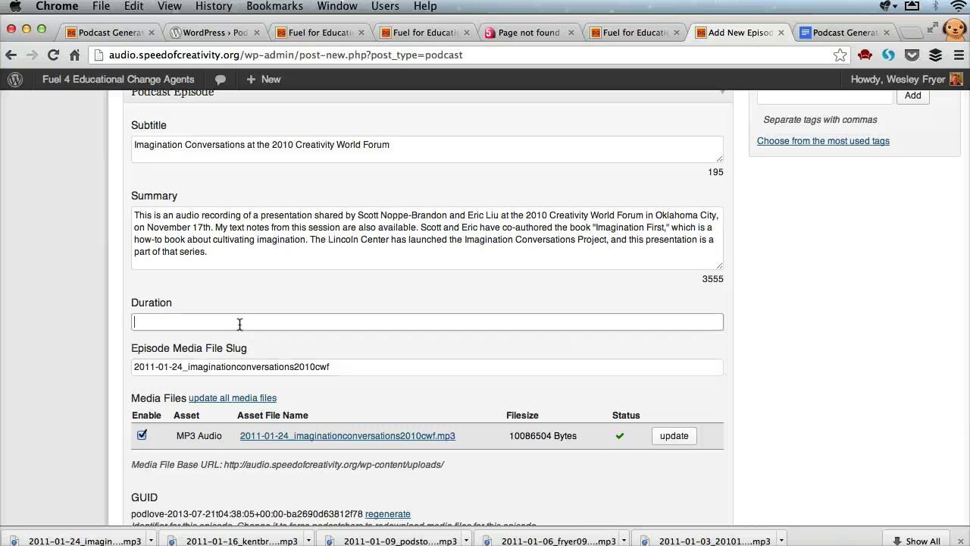
{"action": "type", "text": "42:02"}
{"action": "left_click", "coordinate": [399, 33]}
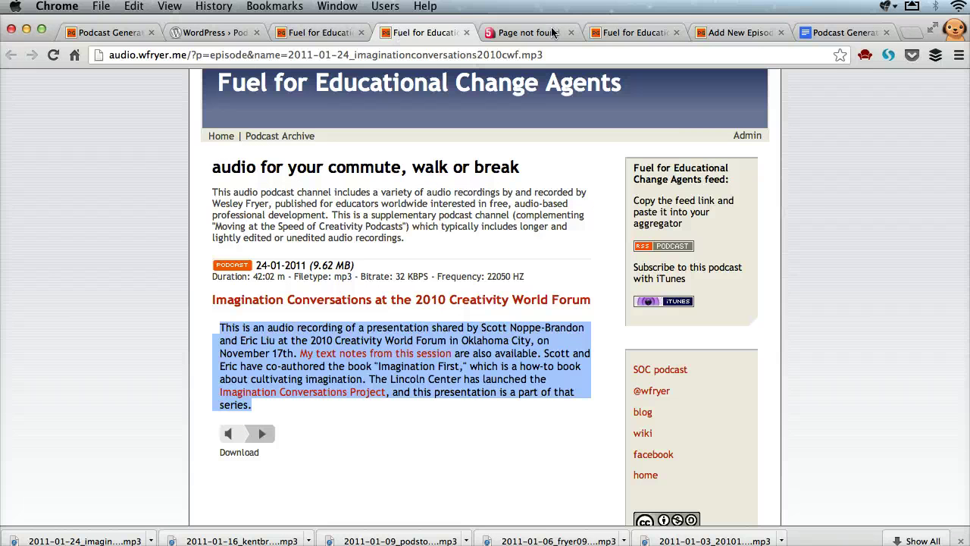
Step: Set the publish date to January 24, 2011, tick the creativity category, and publish the episode
{"action": "left_click", "coordinate": [723, 33]}
{"action": "scroll", "coordinate": [817, 236], "scroll_direction": "up", "scroll_amount": 10}
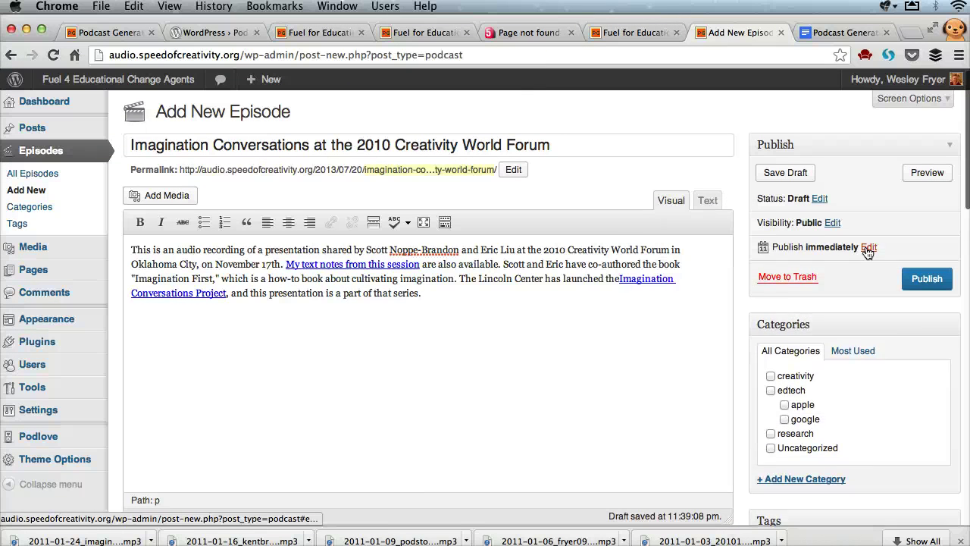
{"action": "left_click", "coordinate": [869, 248]}
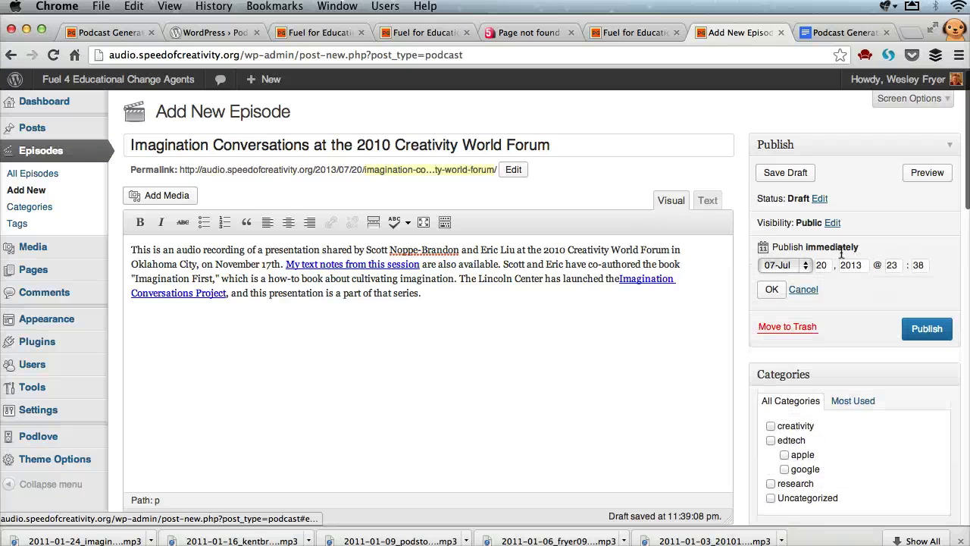
{"action": "left_click", "coordinate": [780, 264]}
{"action": "left_click", "coordinate": [781, 188]}
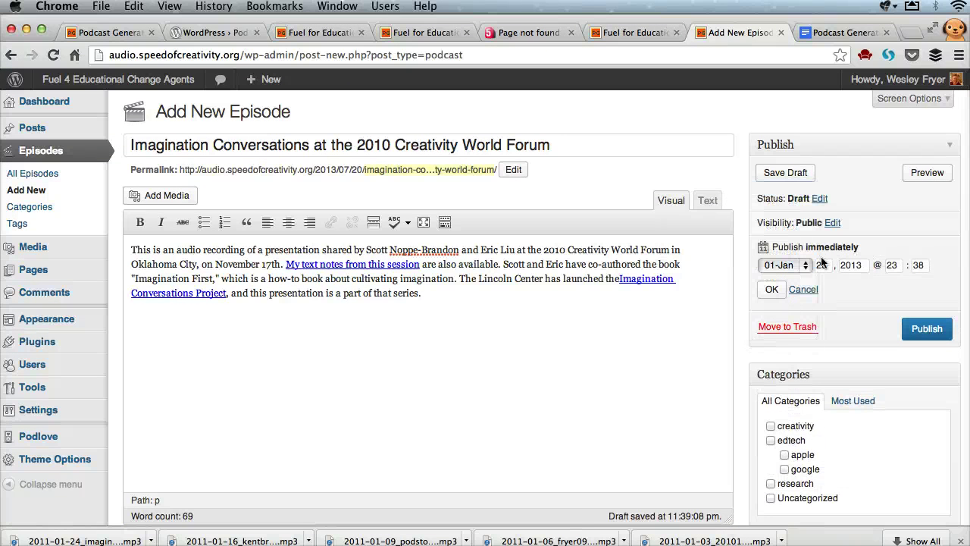
{"action": "double_click", "coordinate": [822, 265]}
{"action": "type", "text": "24"}
{"action": "double_click", "coordinate": [853, 266]}
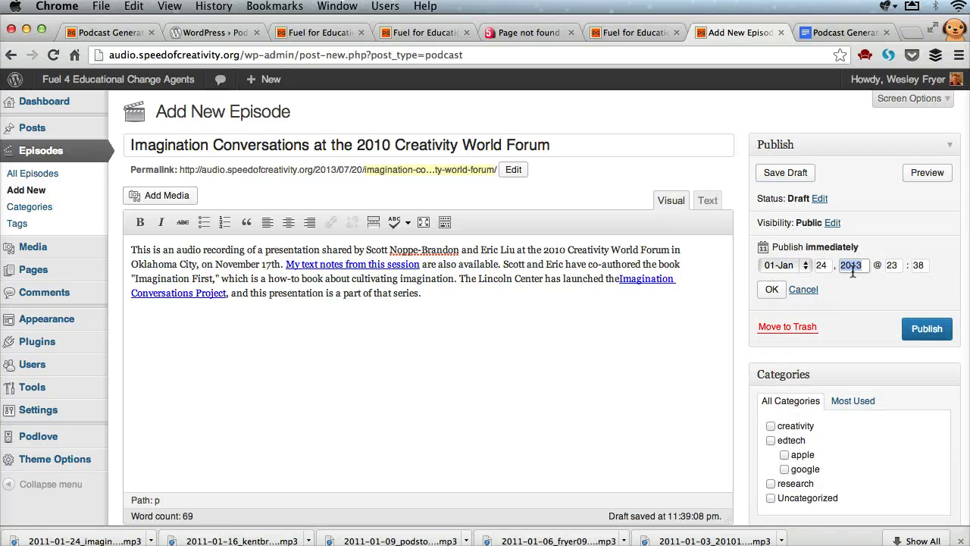
{"action": "type", "text": "2011"}
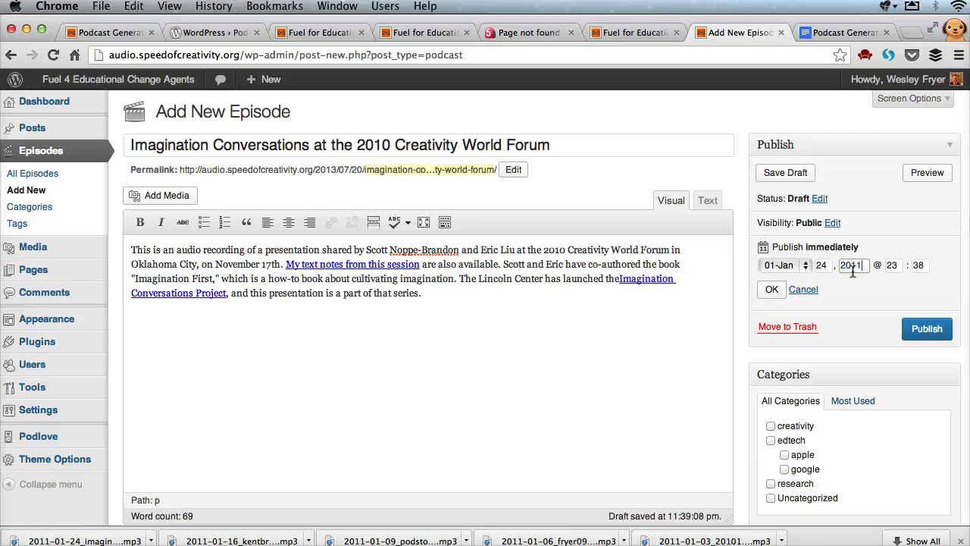
{"action": "left_click", "coordinate": [771, 289]}
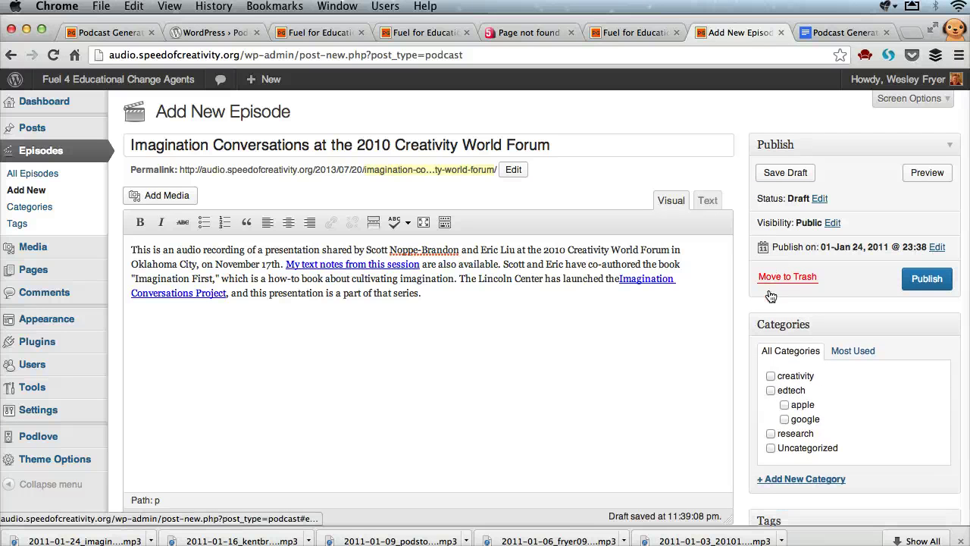
{"action": "left_click", "coordinate": [770, 375]}
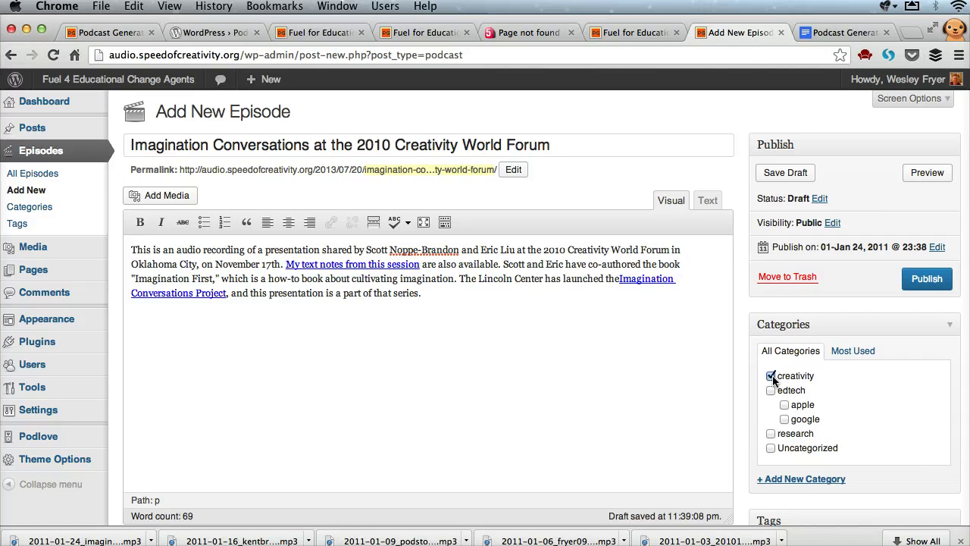
{"action": "left_click", "coordinate": [924, 283]}
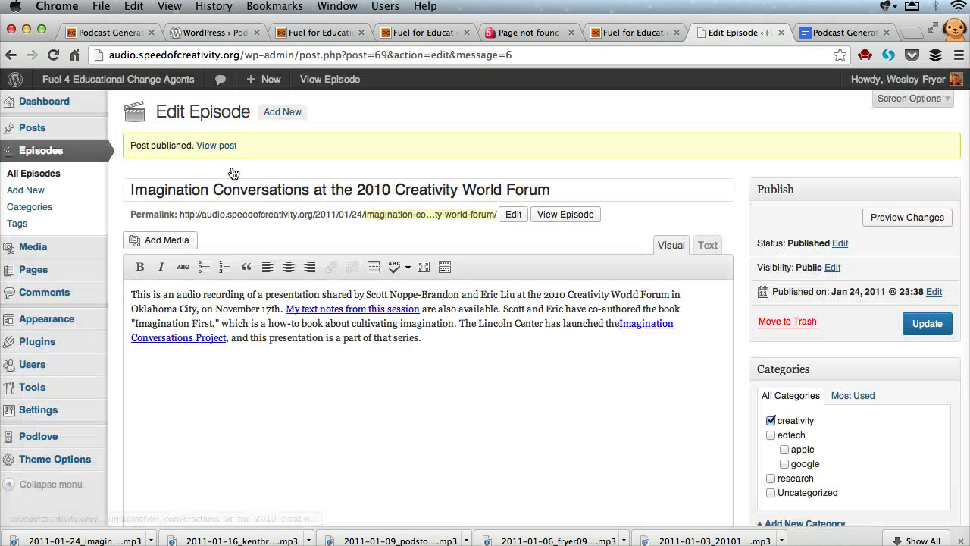
Step: View the published episode post and briefly play, then pause, its audio to confirm playback
{"action": "left_click", "coordinate": [216, 145]}
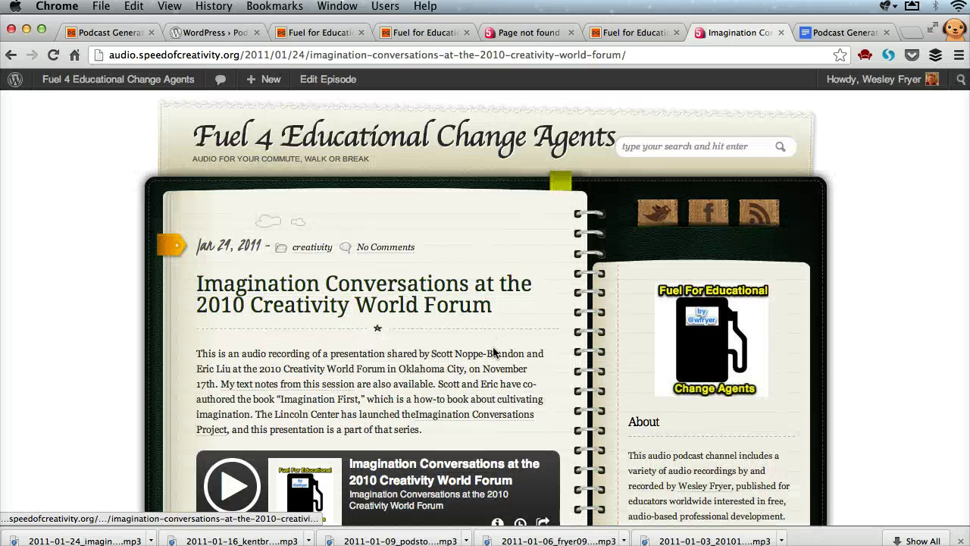
{"action": "scroll", "coordinate": [559, 369], "scroll_direction": "down", "scroll_amount": 3}
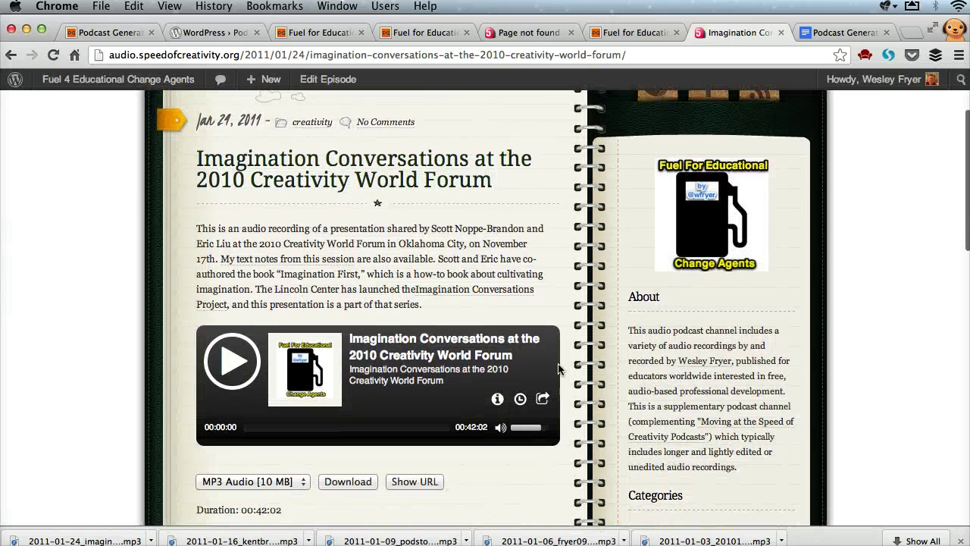
{"action": "left_click", "coordinate": [228, 359]}
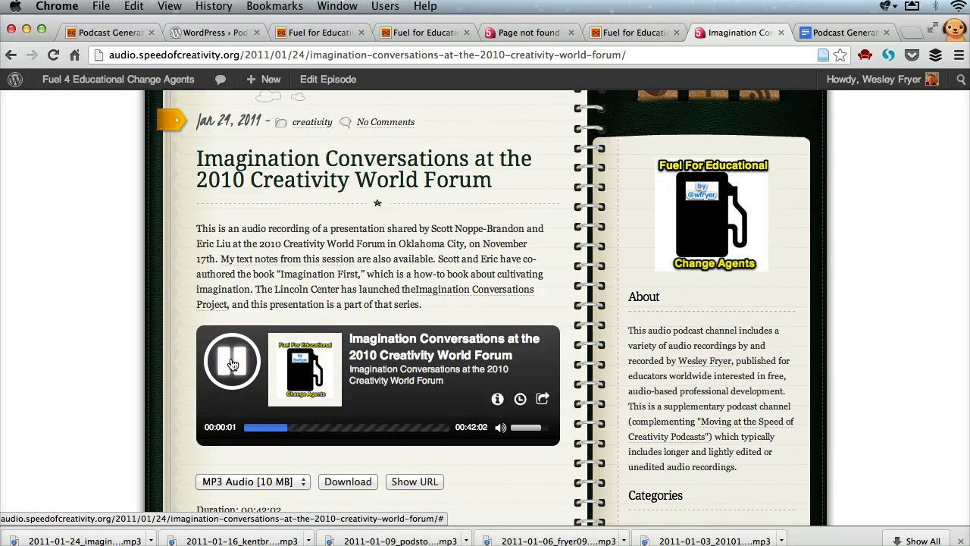
{"action": "left_click", "coordinate": [233, 363]}
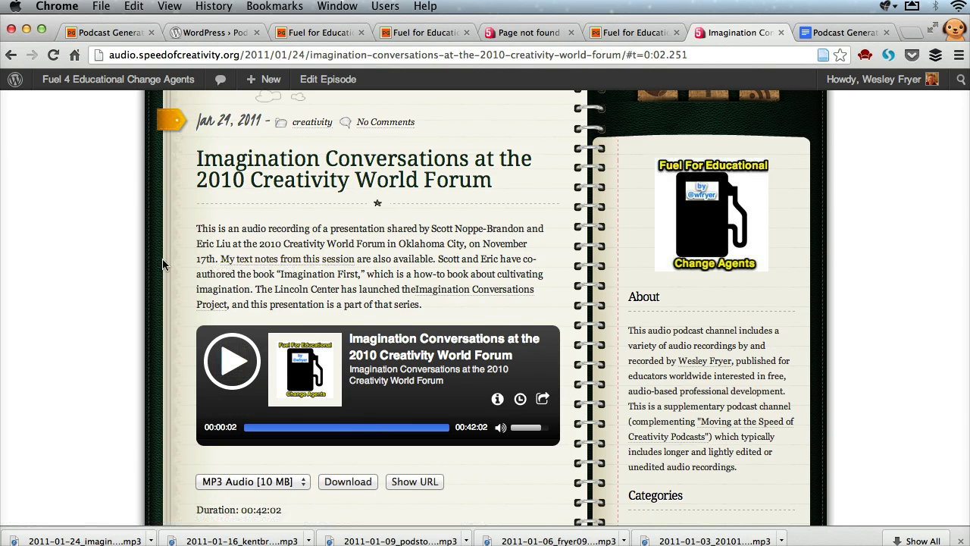
{"action": "scroll", "coordinate": [163, 263], "scroll_direction": "up", "scroll_amount": 3}
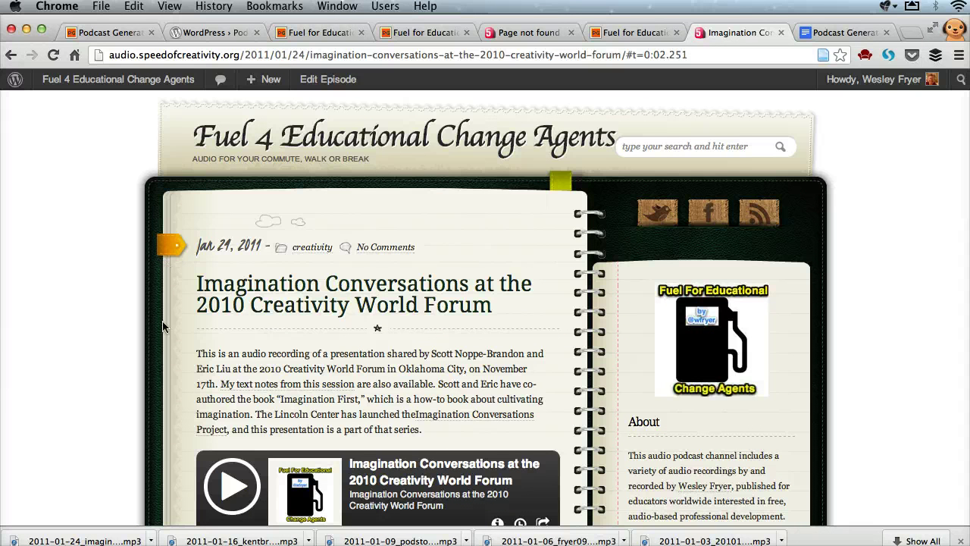
Step: Strike through the 'Imagination Conversations at the 2010 Creativity World Forum' heading in the migration document, then return to the Podlove page
{"action": "left_click", "coordinate": [829, 33]}
{"action": "left_click_drag", "start_coordinate": [695, 329], "coordinate": [219, 331]}
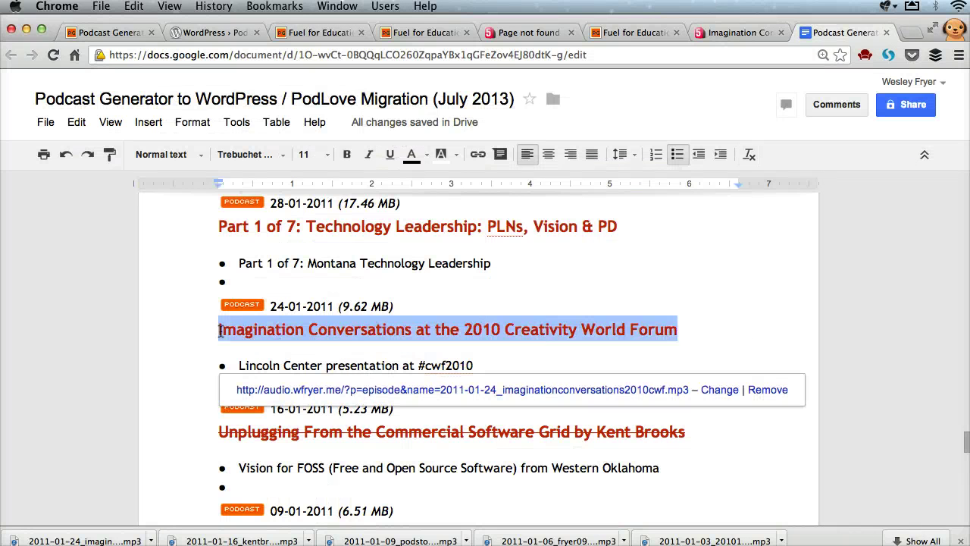
{"action": "left_click", "coordinate": [201, 126]}
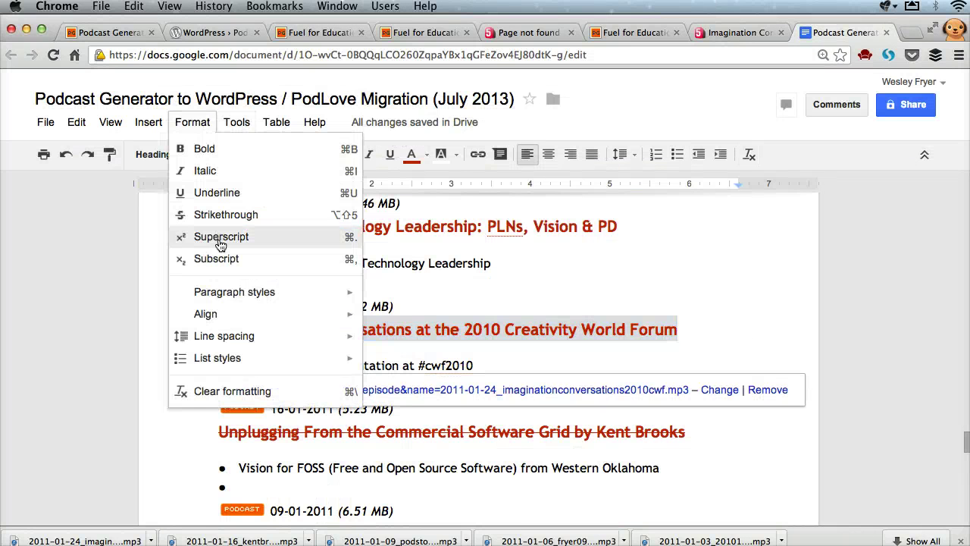
{"action": "left_click", "coordinate": [241, 214]}
{"action": "left_click", "coordinate": [682, 272]}
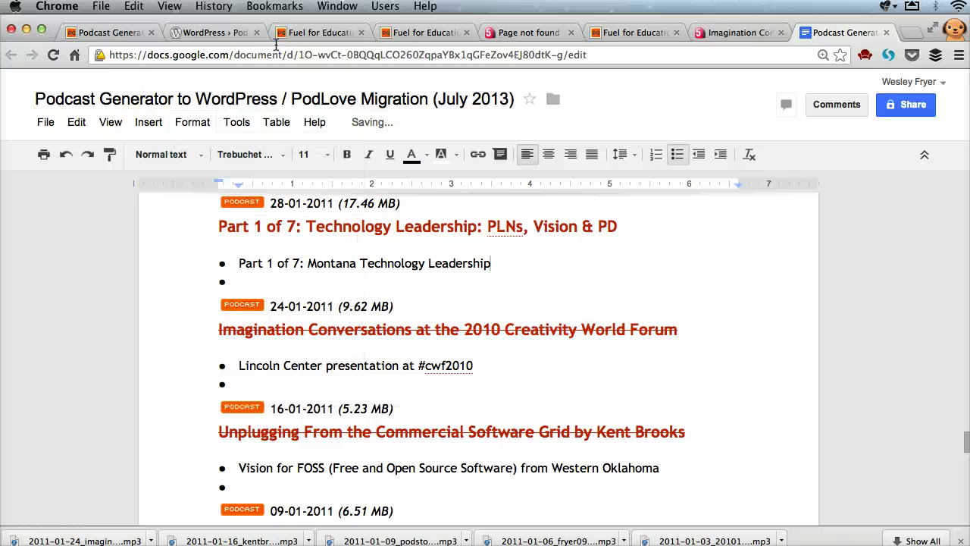
{"action": "left_click", "coordinate": [208, 33]}
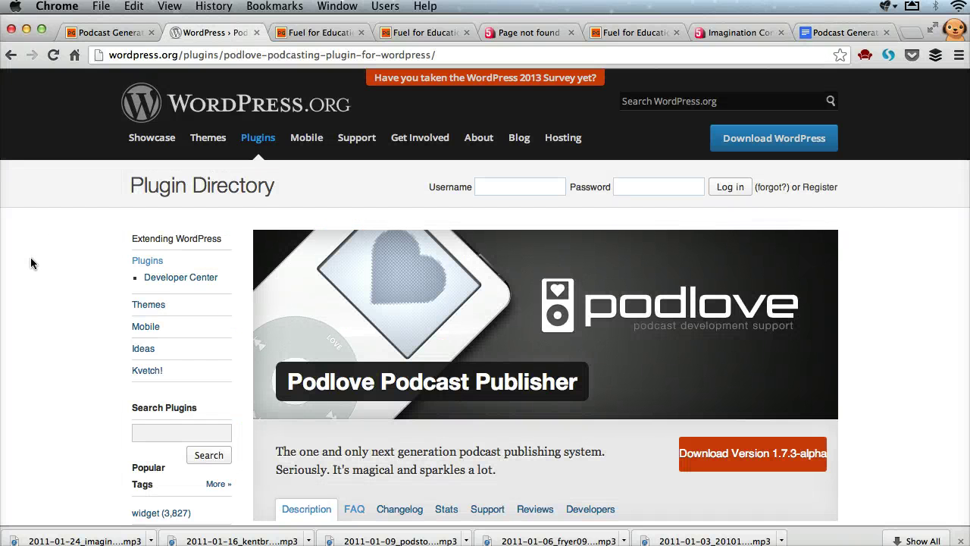